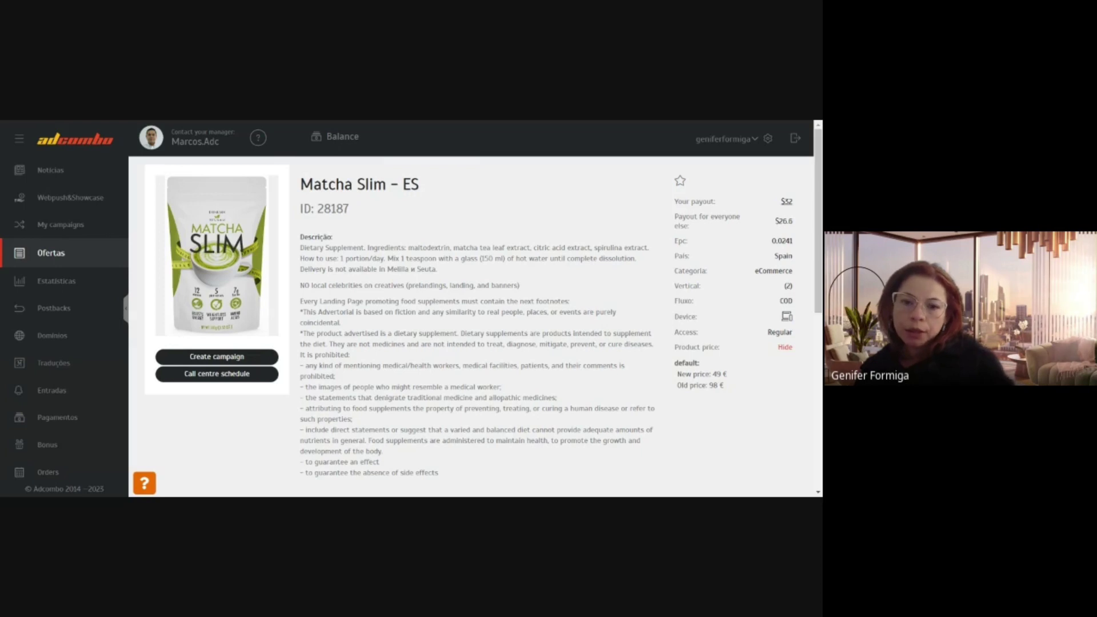
Switch to the Google "euro hoje" converter and try other source and target currencies for the amount of 49
key(alt+Tab)
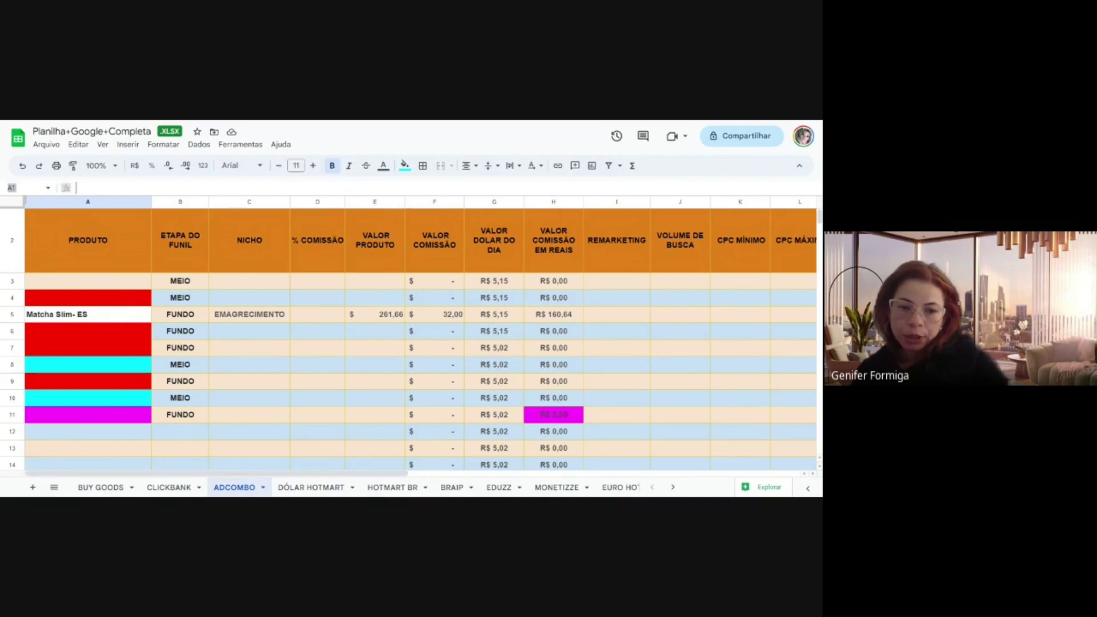
key(alt+Tab)
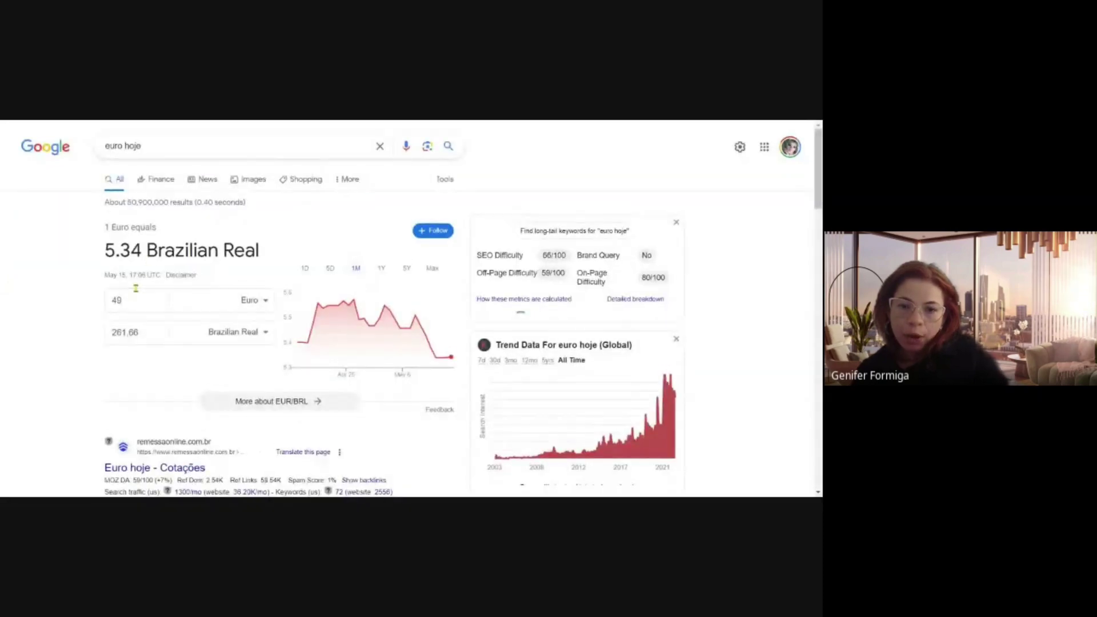
click(136, 289)
click(266, 333)
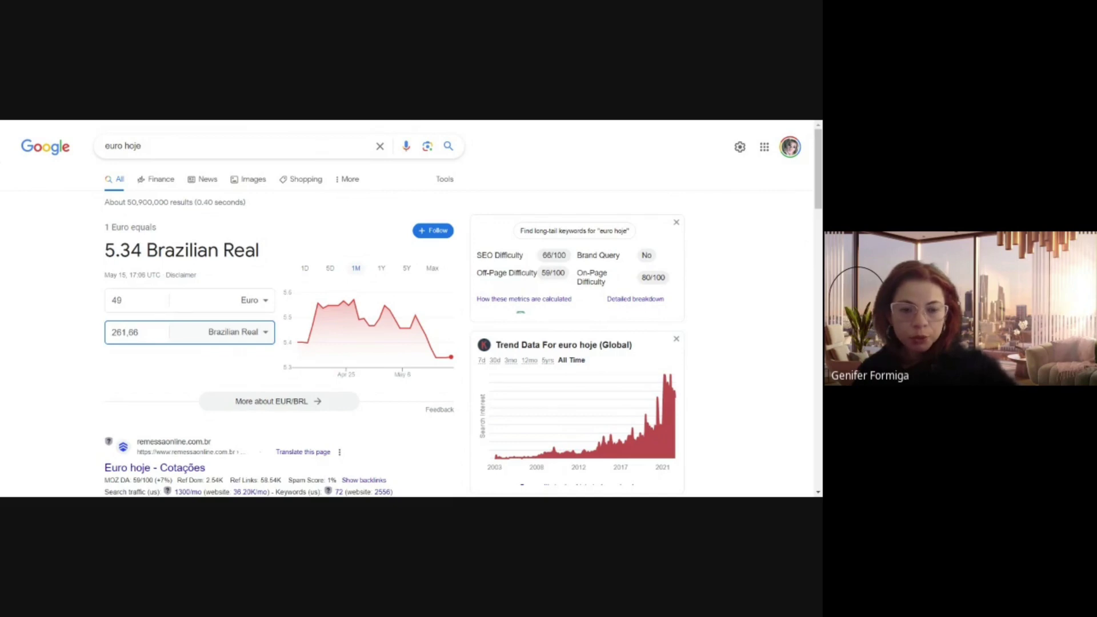
click(256, 306)
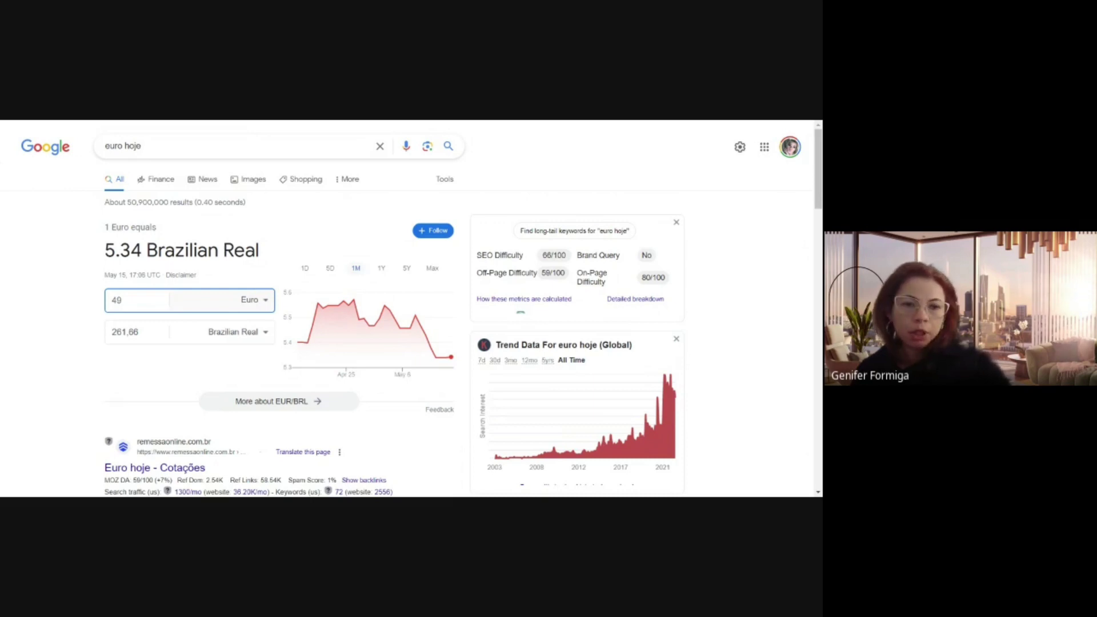
click(151, 308)
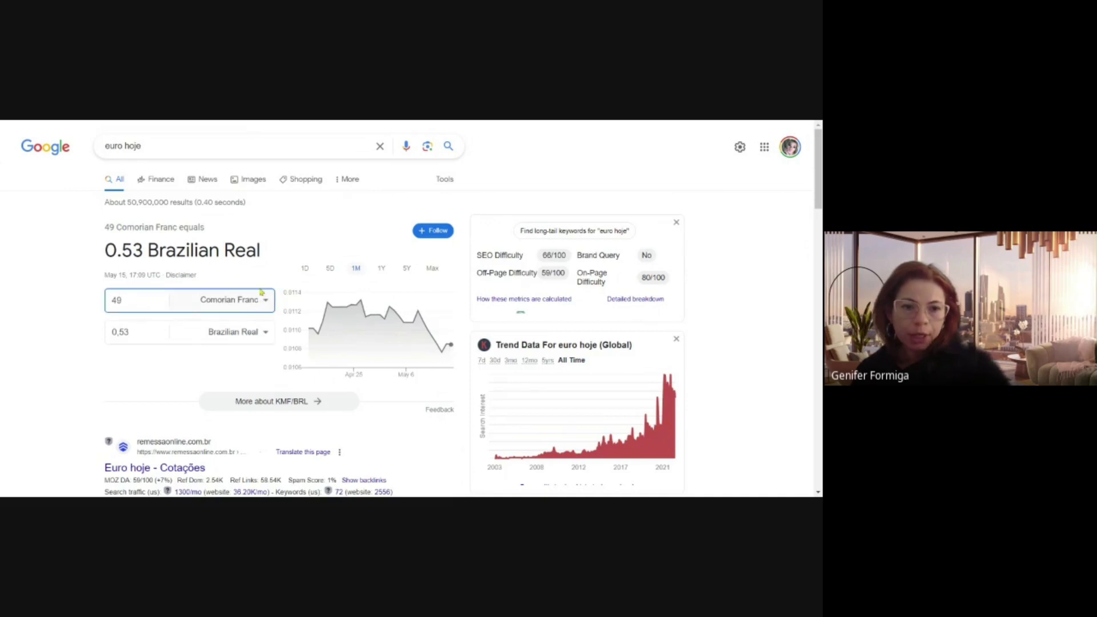
click(262, 136)
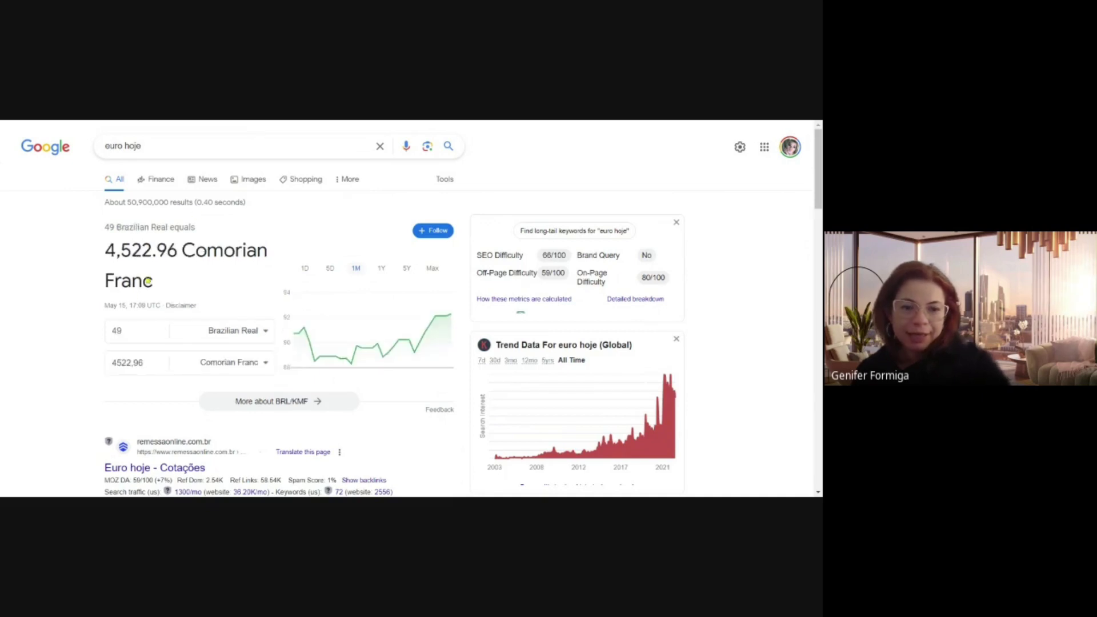
Convert 261,66 Brazilian Real to United States Dollar in the Google currency converter
click(130, 331)
key(BackSpace)
key(BackSpace)
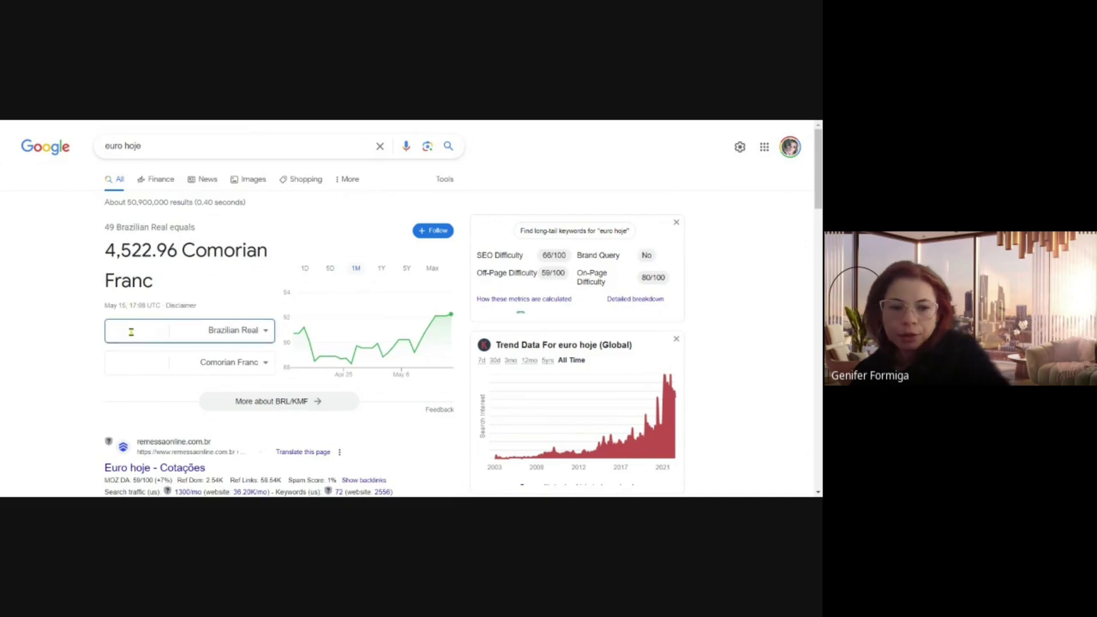
text(261,66)
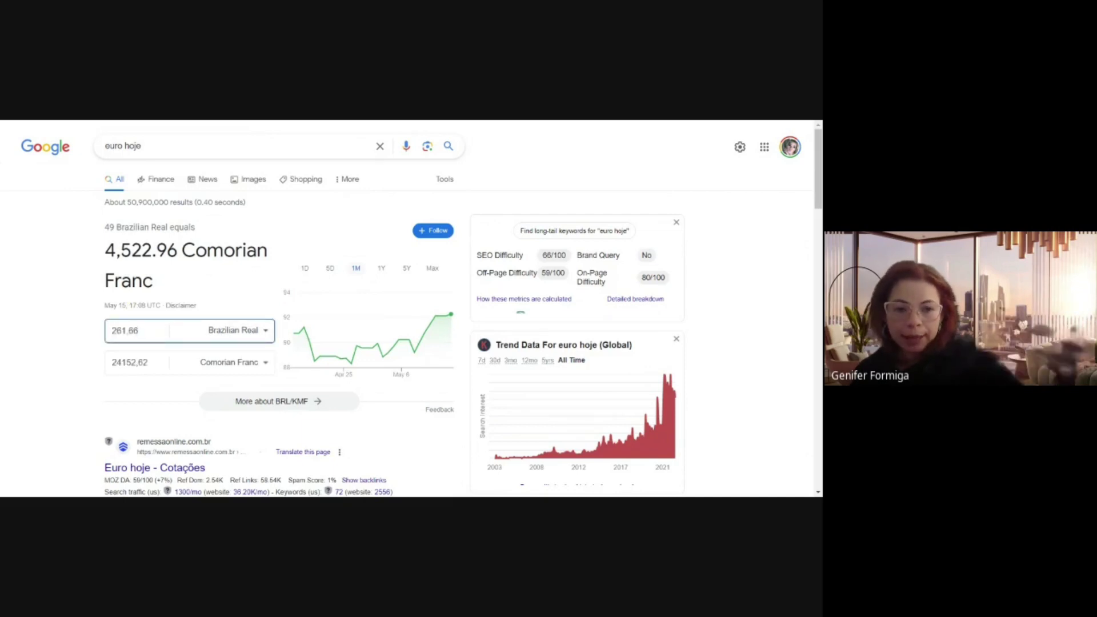
click(242, 370)
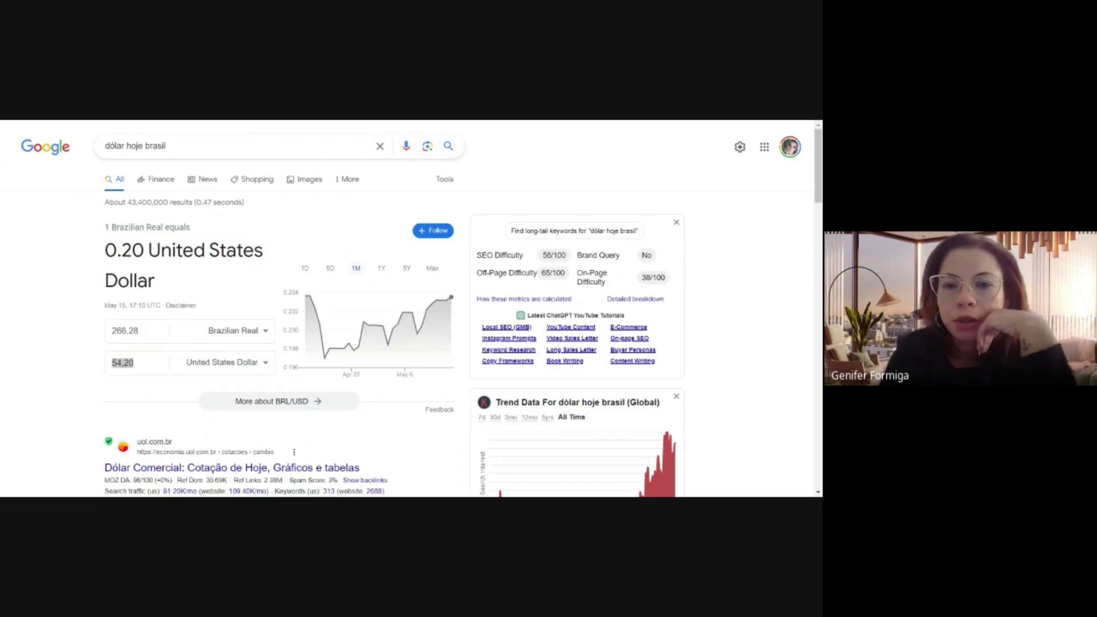
Switch to the Planilha+Google+Completa spreadsheet and set the VALOR PRODUTO of Matcha Slim- ES to 54,20 on the ADCOMBO sheet
key(ctrl+Tab)
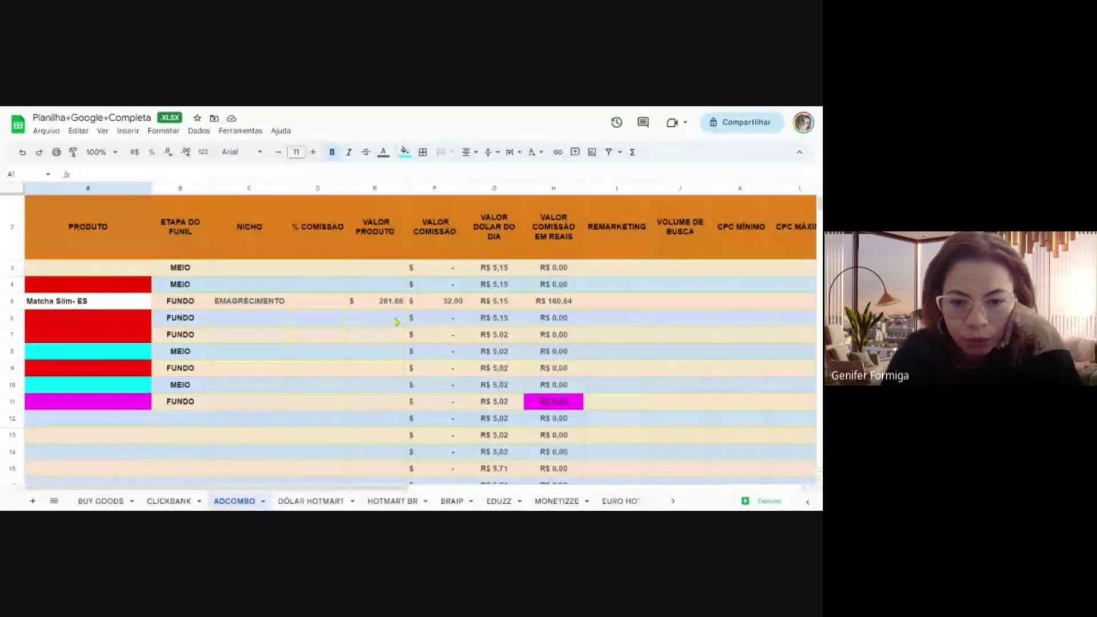
click(383, 302)
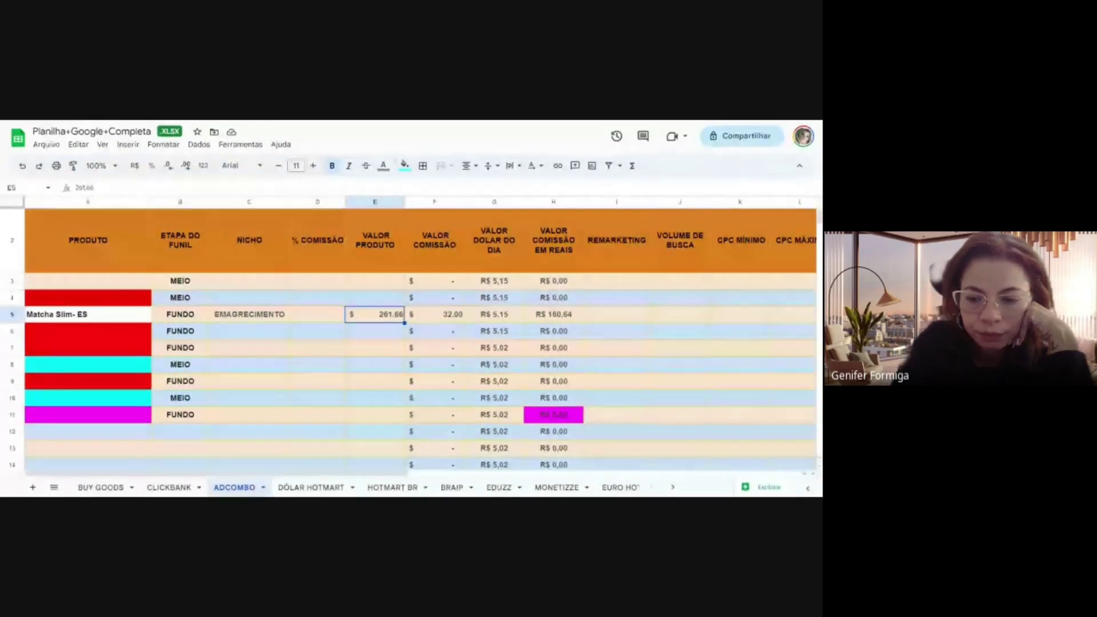
key(Delete)
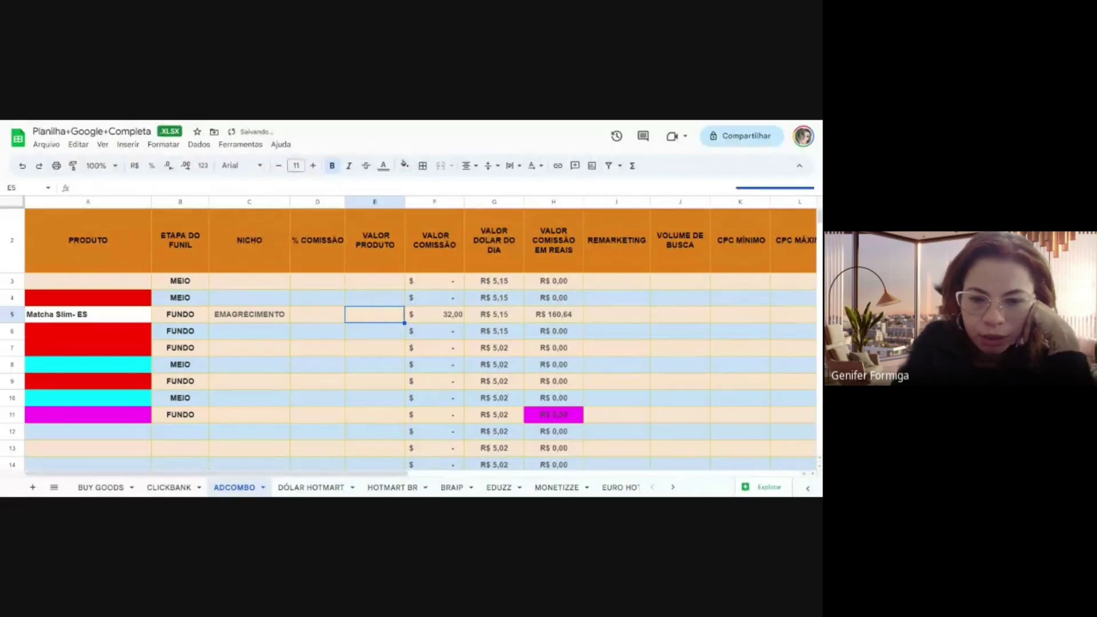
text(54,2)
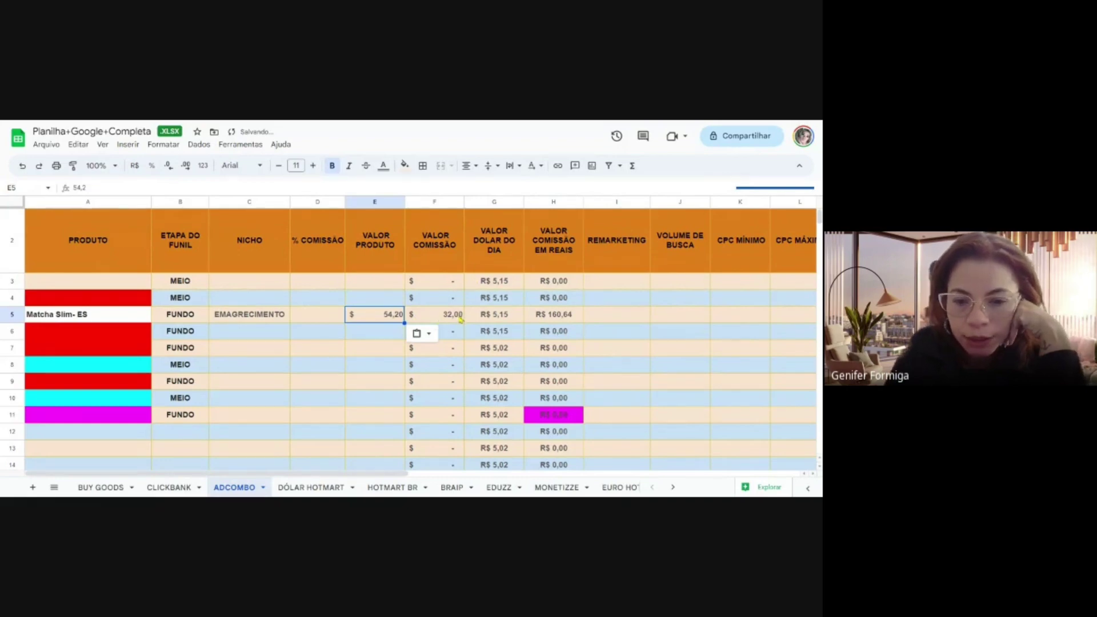
Set the VALOR DOLAR DO DIA to 4,91 in rows 3 to 12 of the ADCOMBO sheet
click(518, 280)
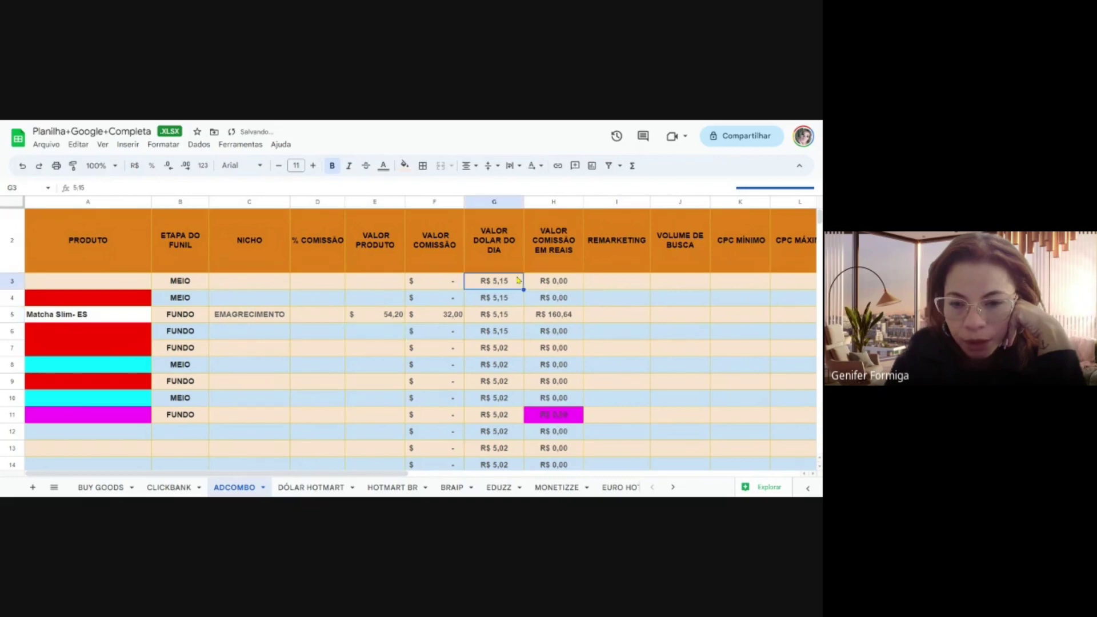
double_click(519, 280)
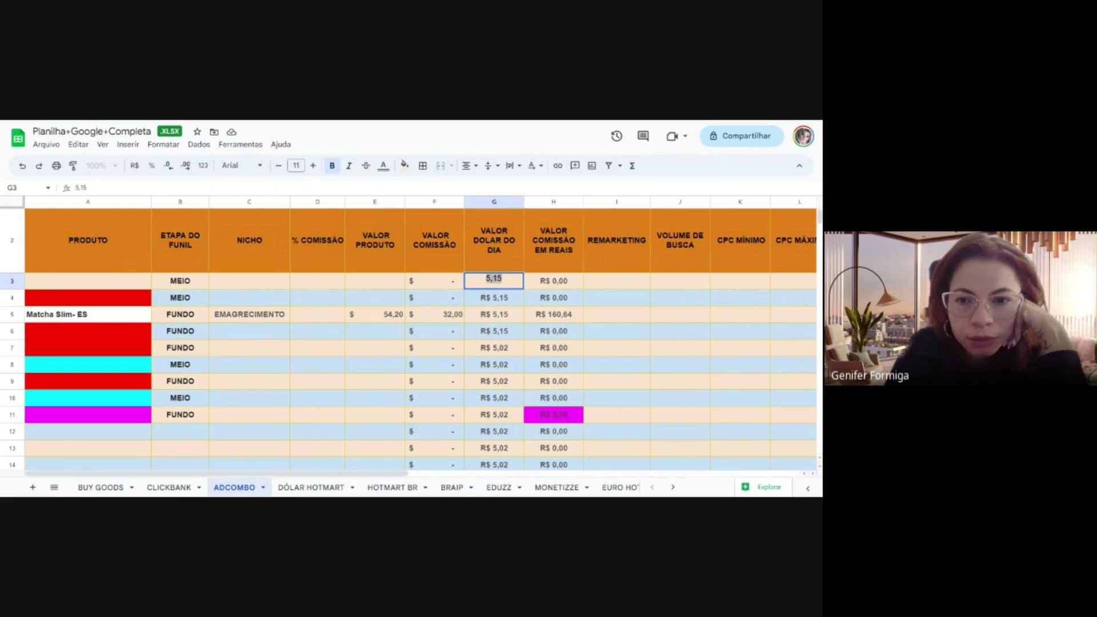
click(594, 314)
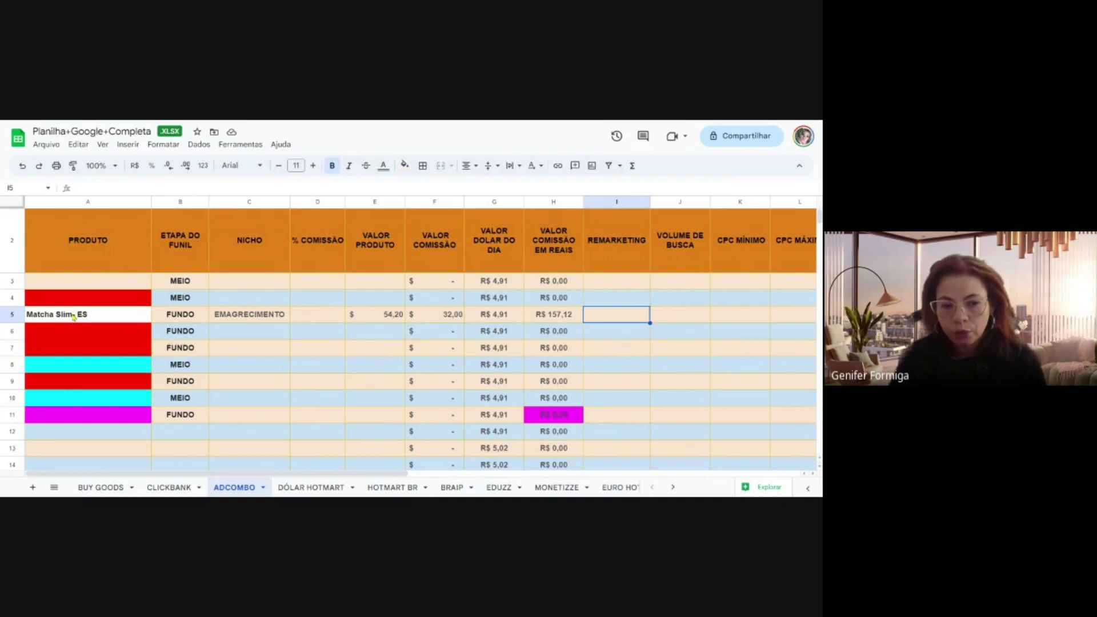
Copy the name Matcha Slim from cell A5, switch to Google Ads Keyword Planner and set the new-keyword discovery language to Espanhol
double_click(27, 317)
drag(27, 312, 70, 312)
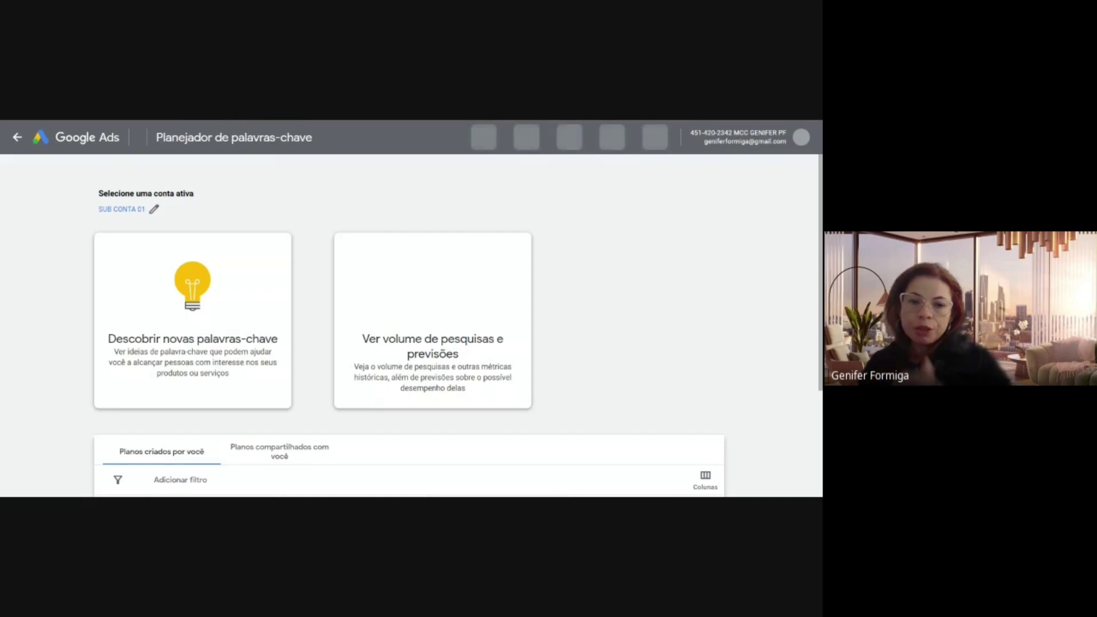
click(173, 305)
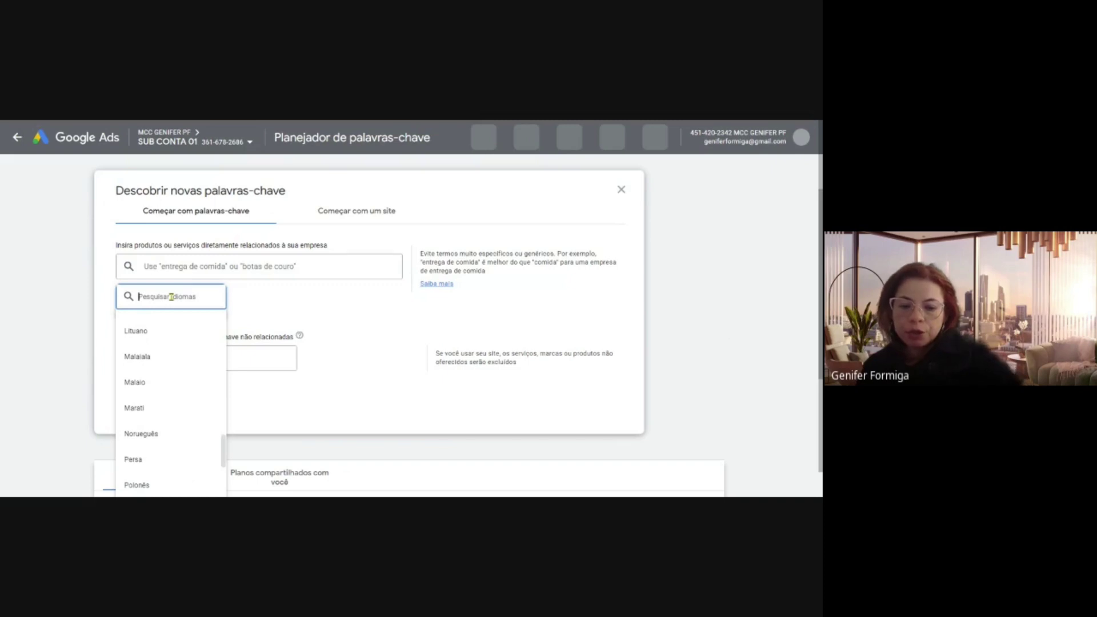
text(esp)
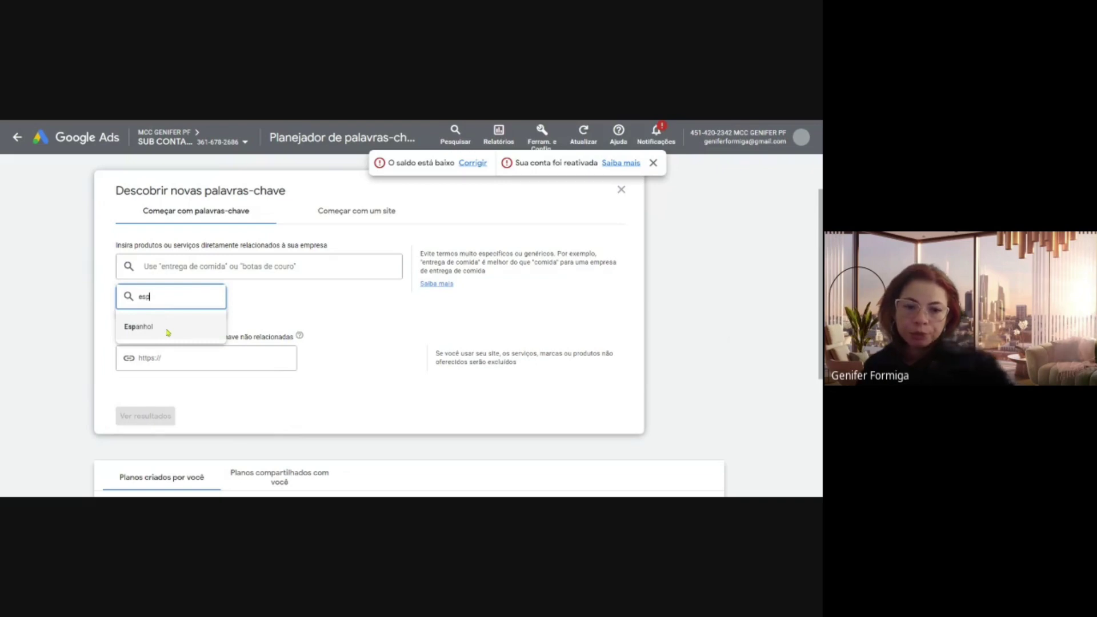
click(168, 333)
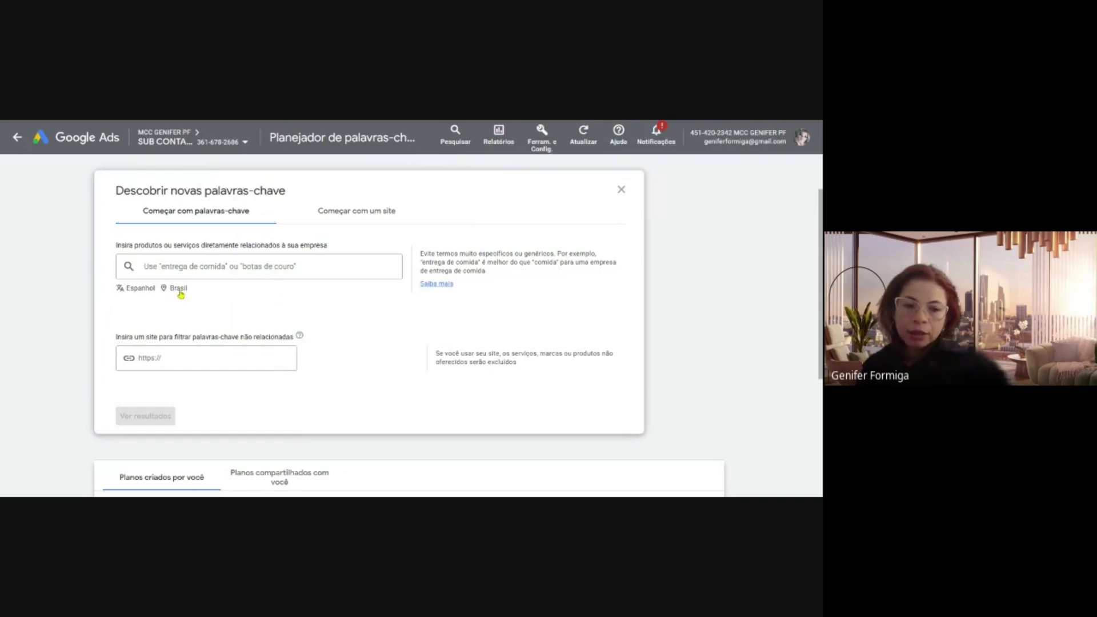
Replace the target location Brasil with Espanha for the keyword discovery
click(179, 289)
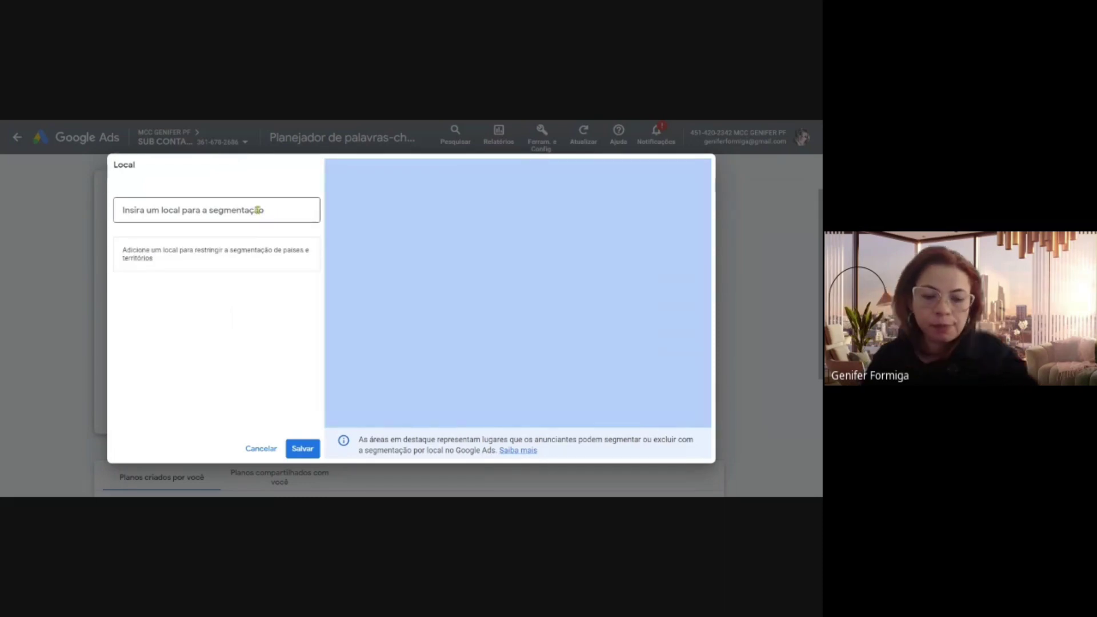
click(258, 210)
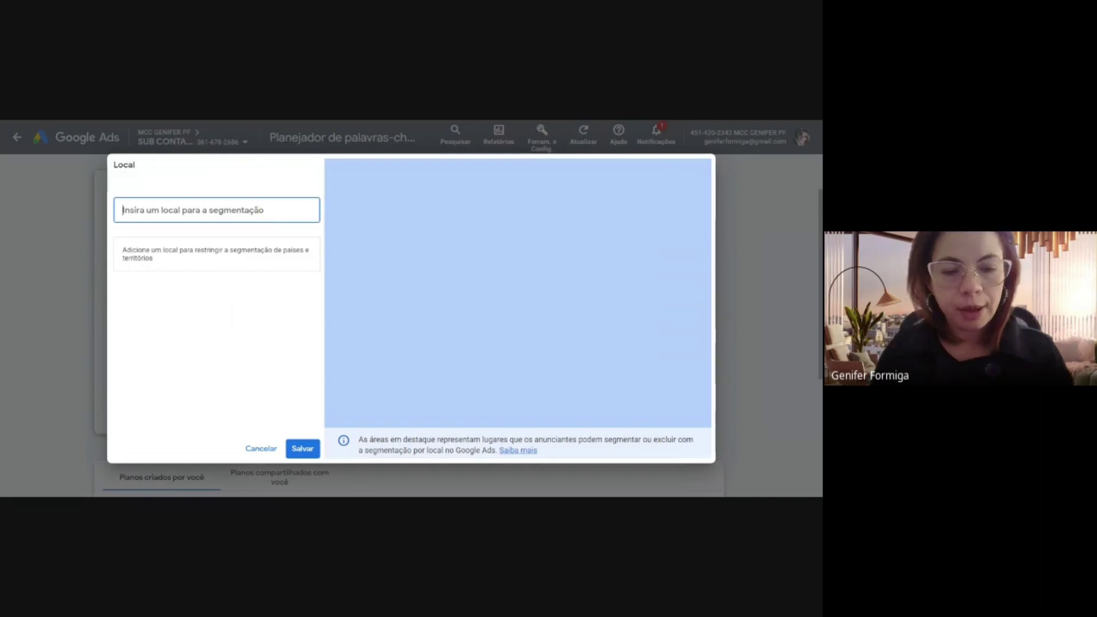
text(es)
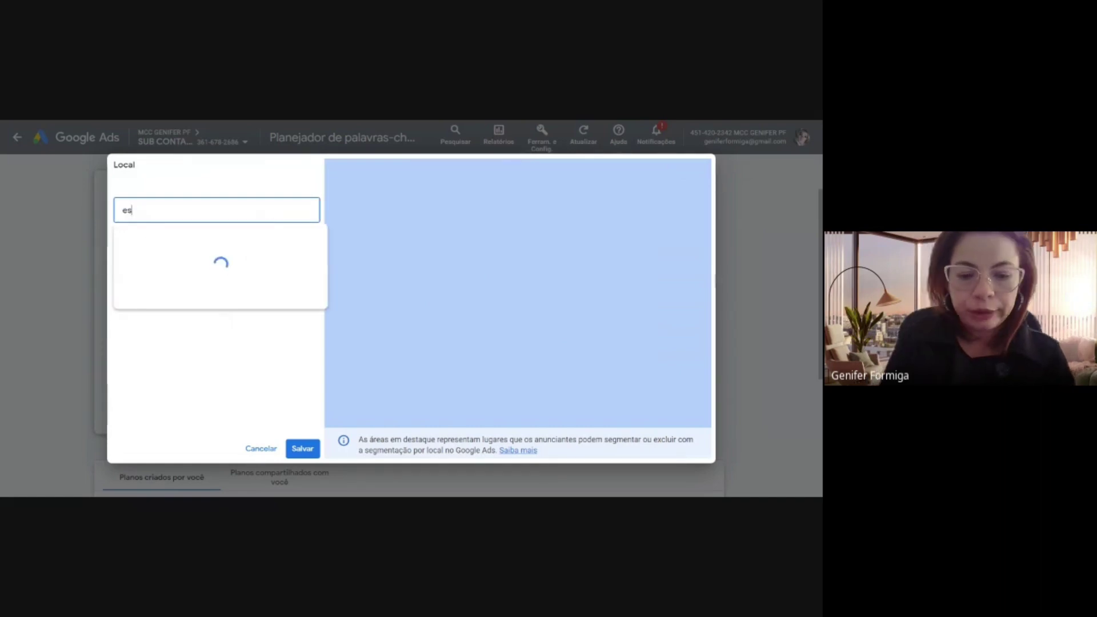
text(p)
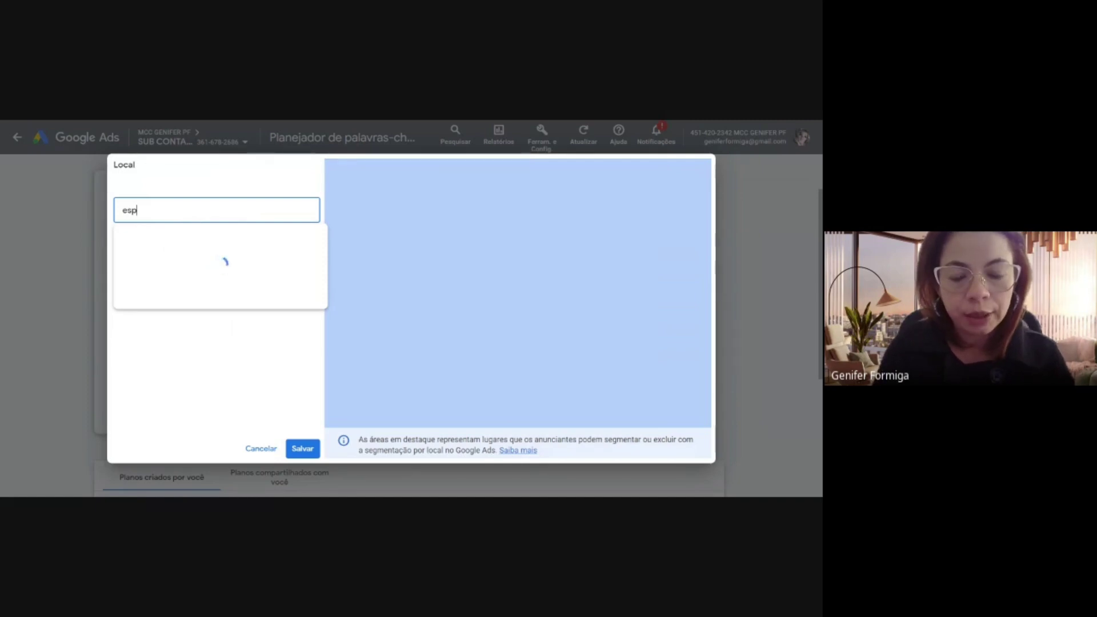
text(anha)
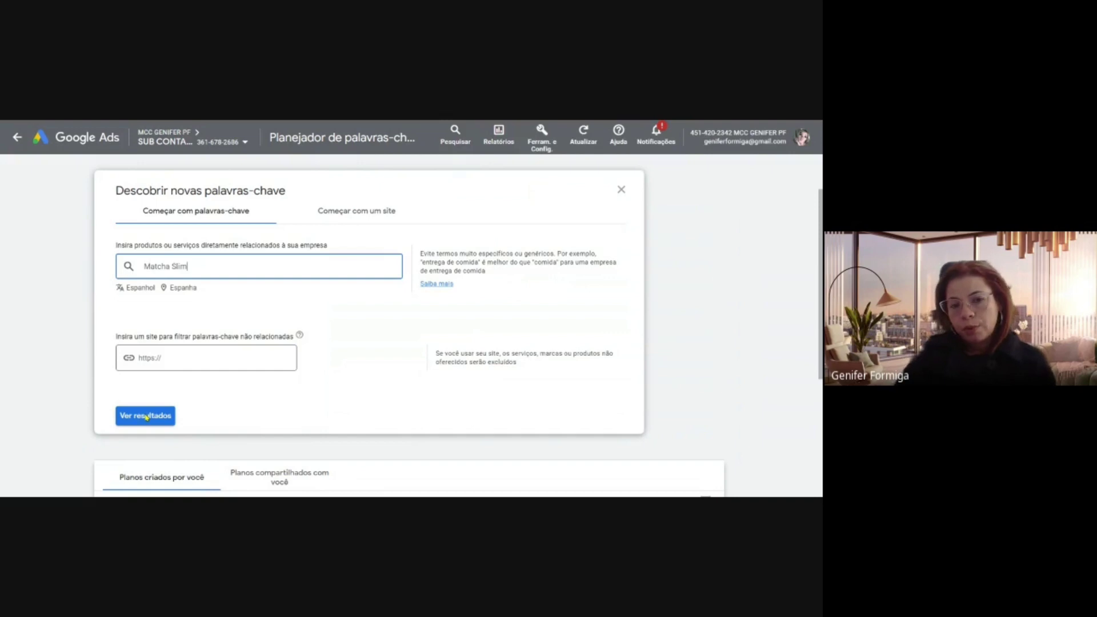
Get keyword ideas for Matcha Slim and examine their average monthly searches, competition and top-of-page bids
key(Return)
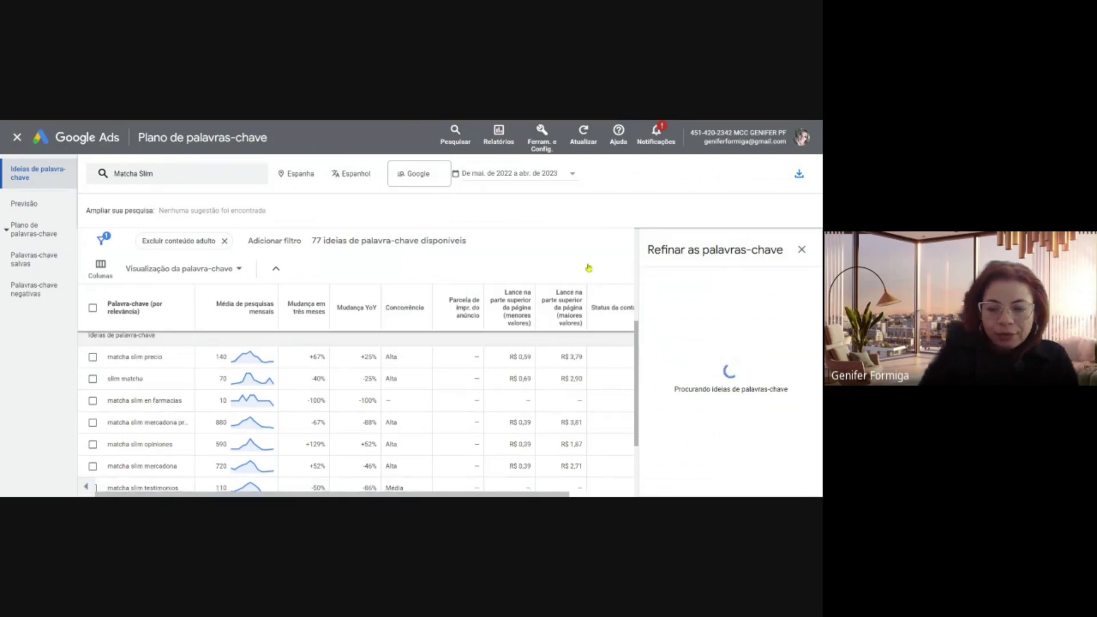
scroll(354, 400, down, 2)
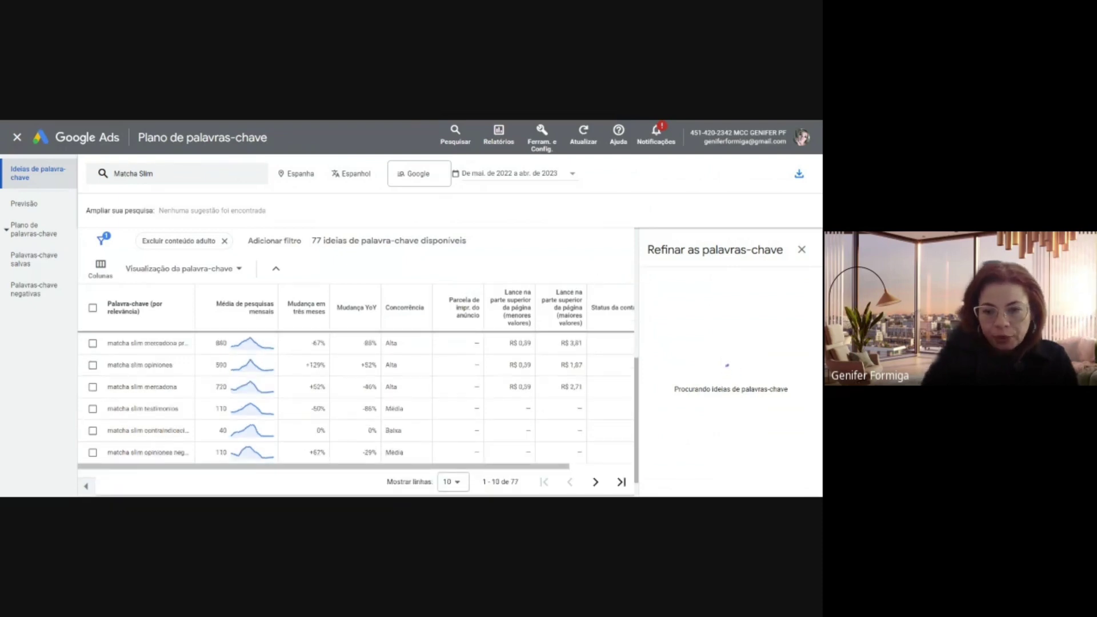
scroll(354, 400, down, 1)
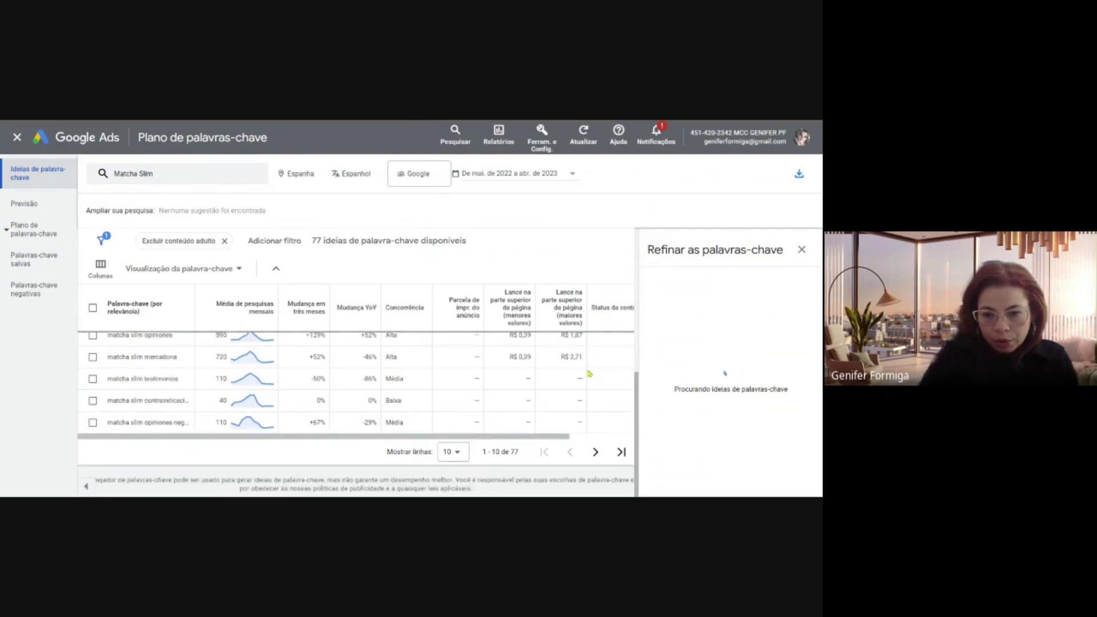
scroll(503, 365, up, 3)
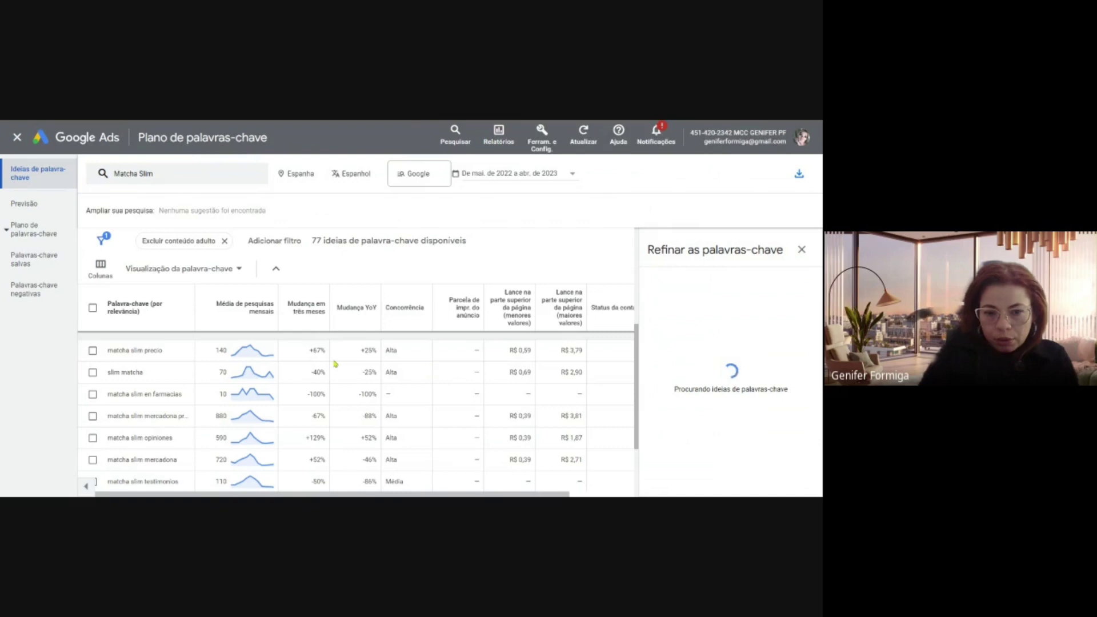
scroll(457, 360, up, 3)
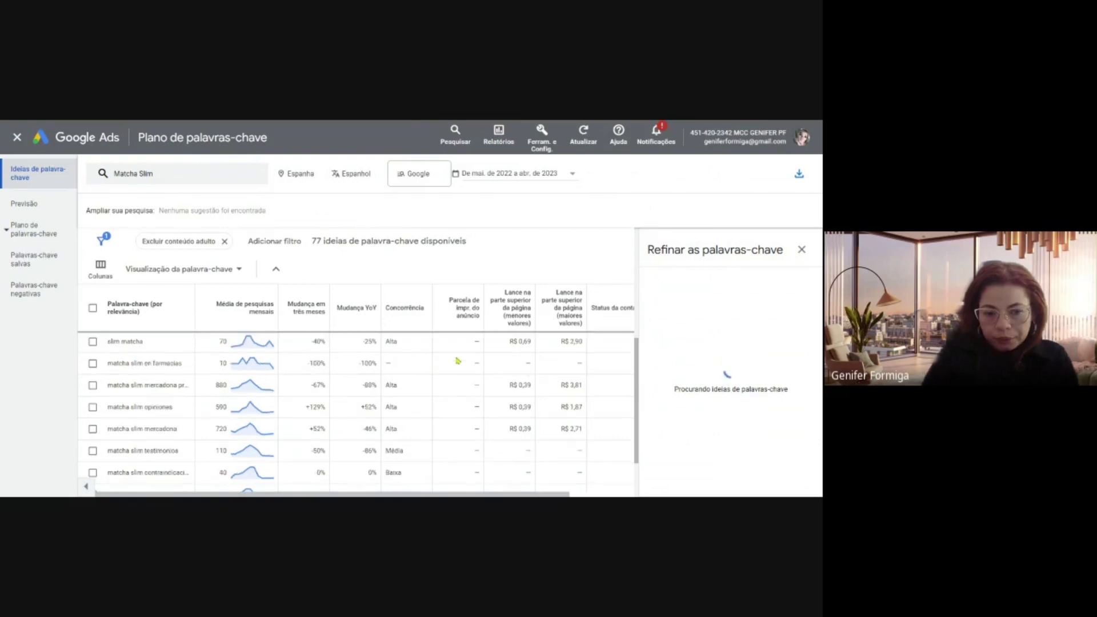
scroll(183, 397, up, 2)
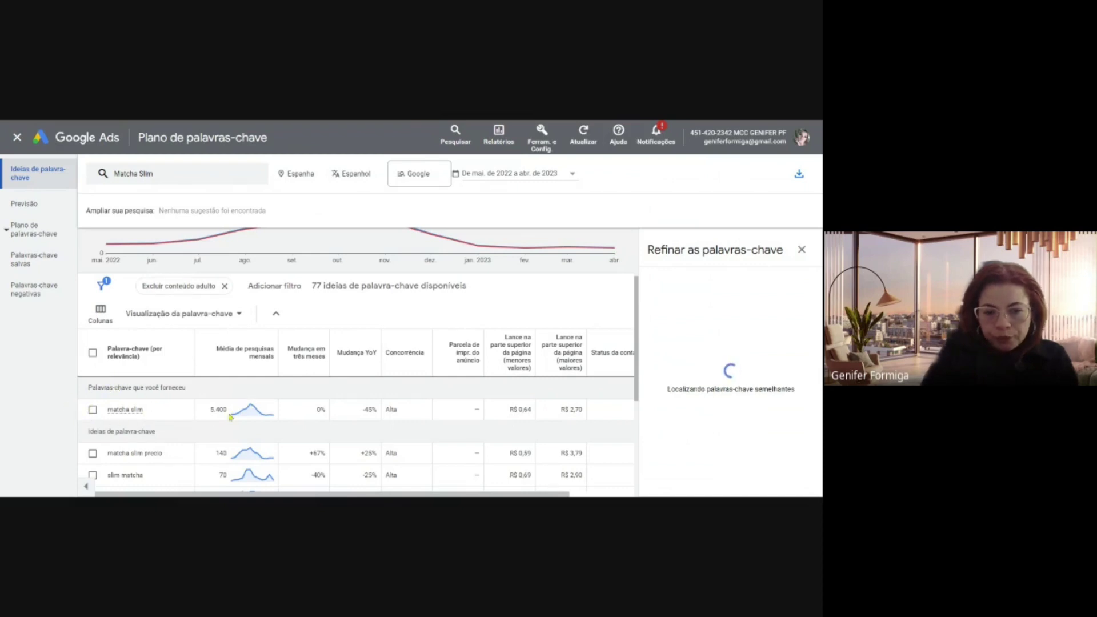
scroll(233, 418, up, 1)
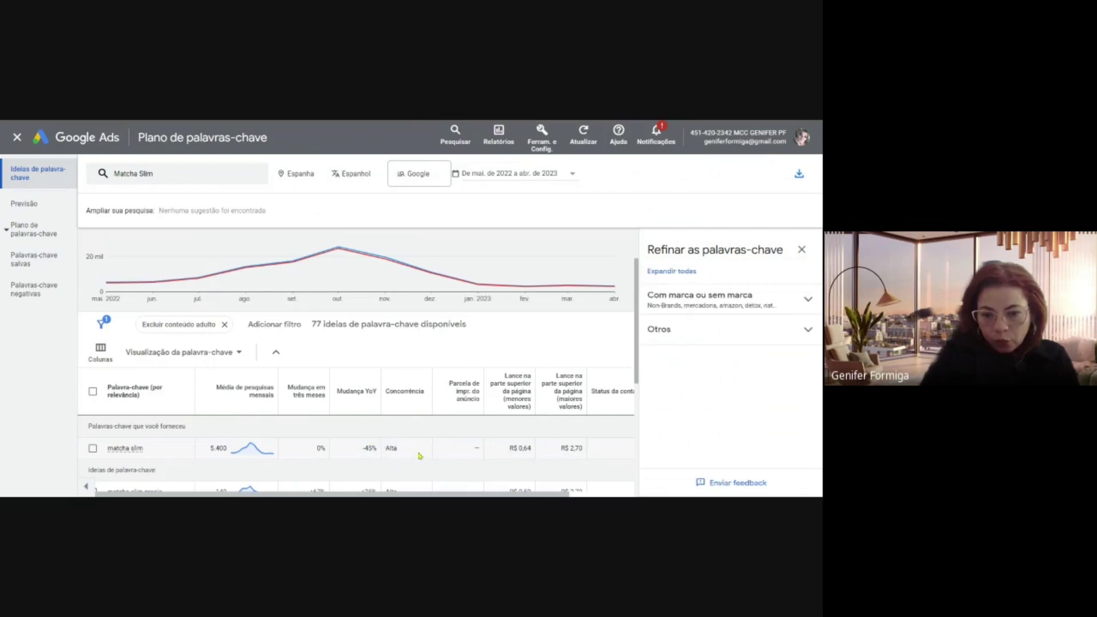
scroll(391, 457, down, 1)
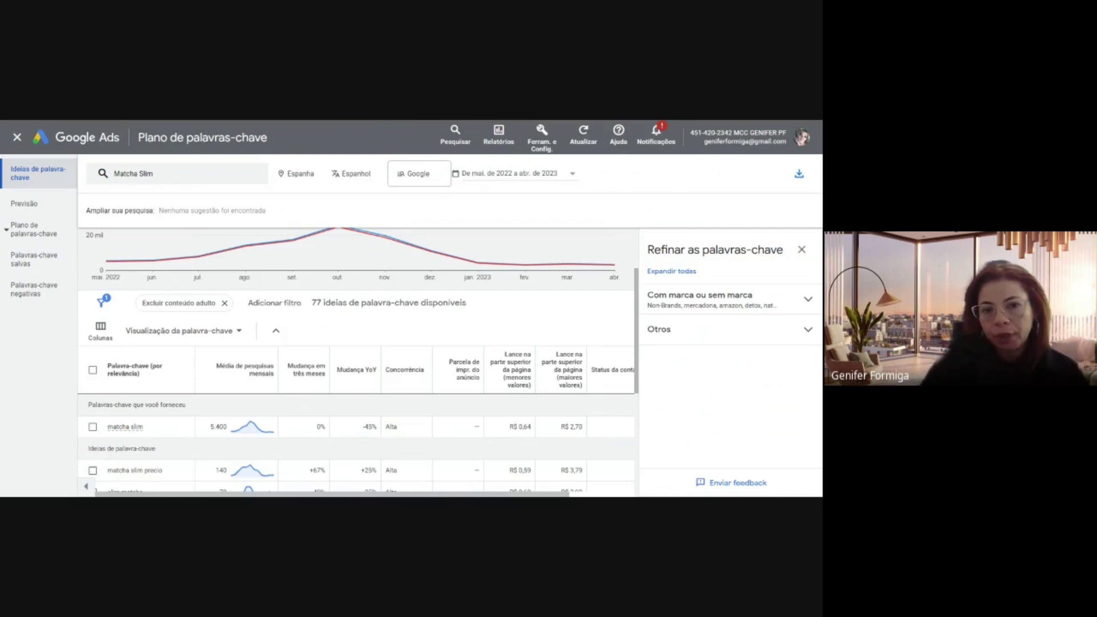
Switch to the ADCOMBO sheet and enter search volume 5400, minimum CPC 0,64 and maximum CPC 2,70 for Matcha Slim in row 5
key(alt+Tab)
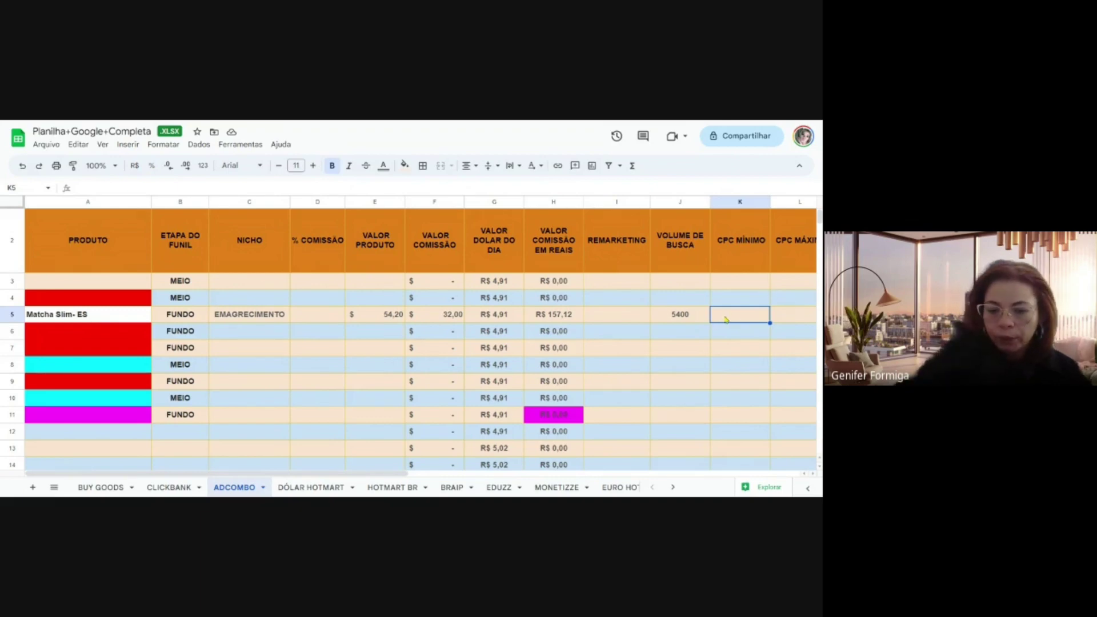
text(0,)
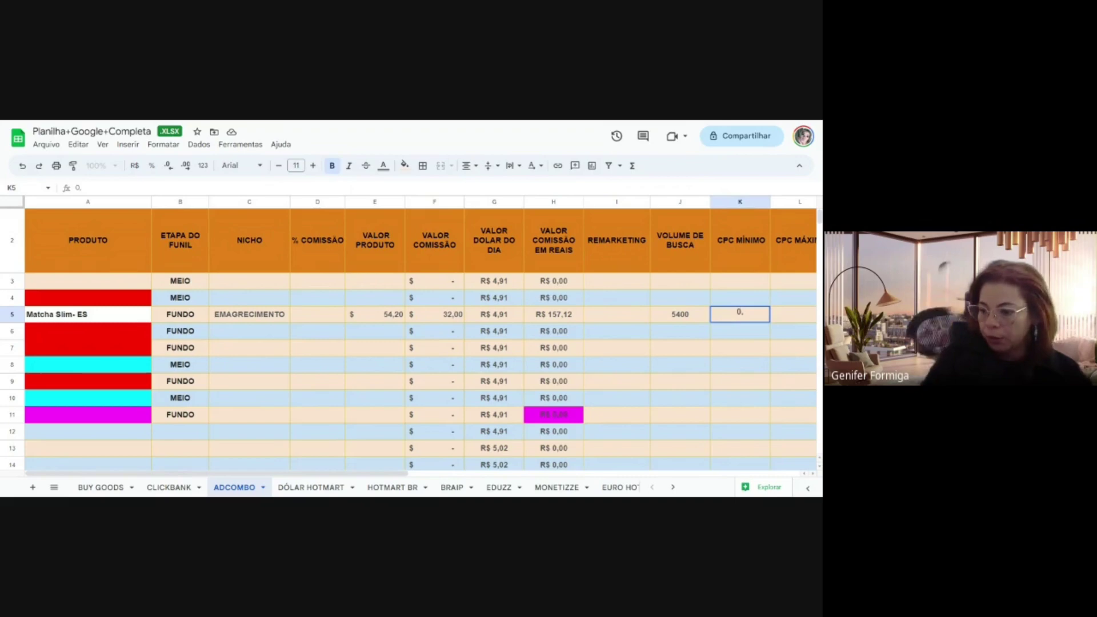
text(64)
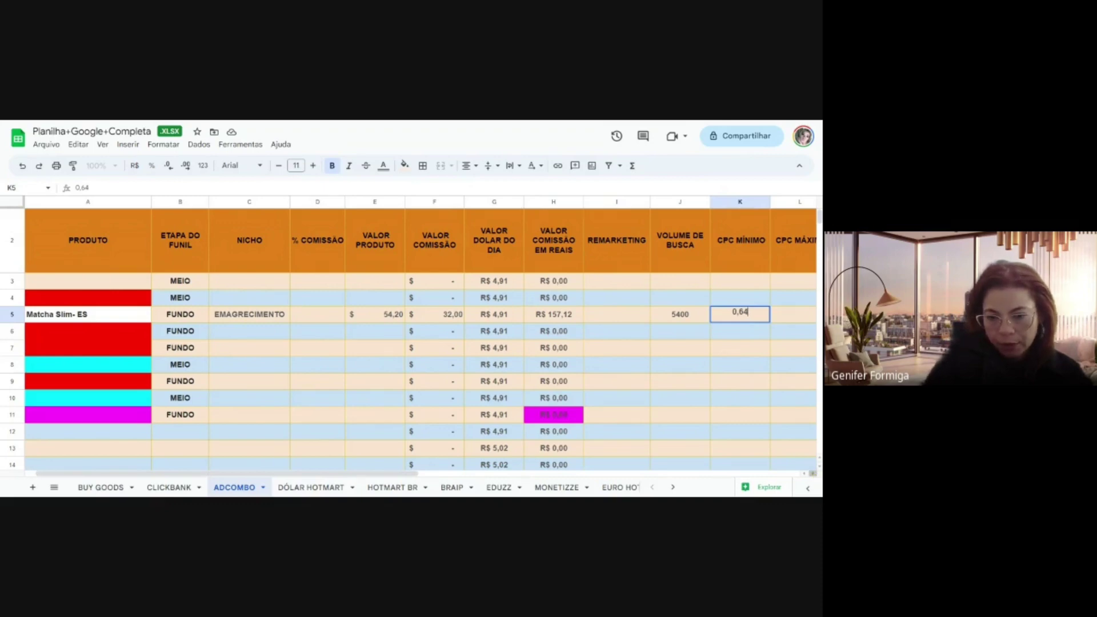
click(814, 474)
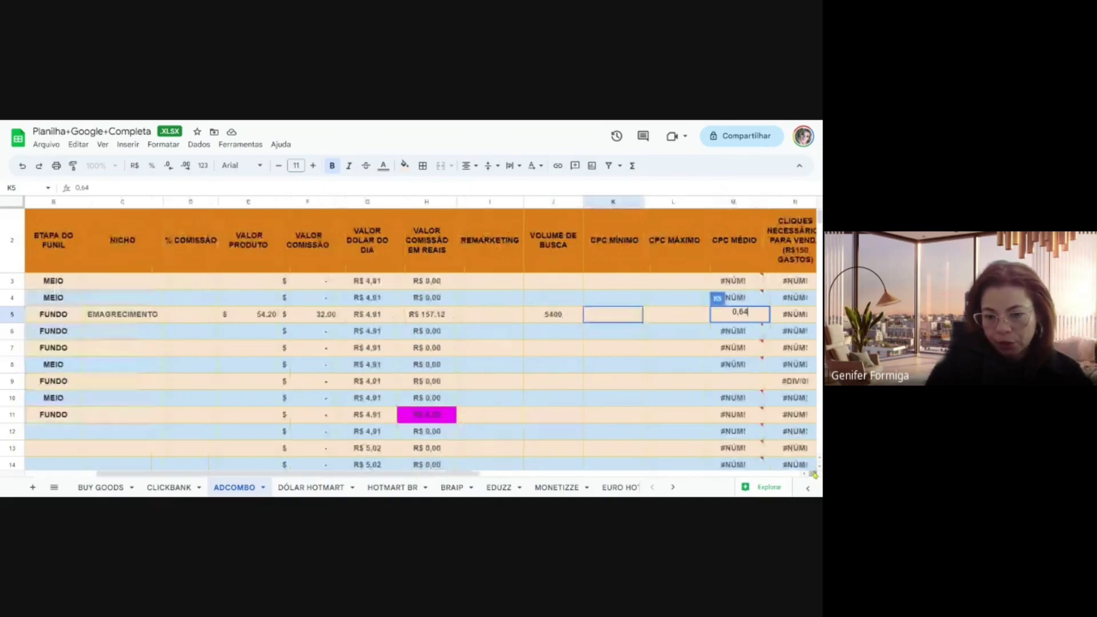
click(683, 316)
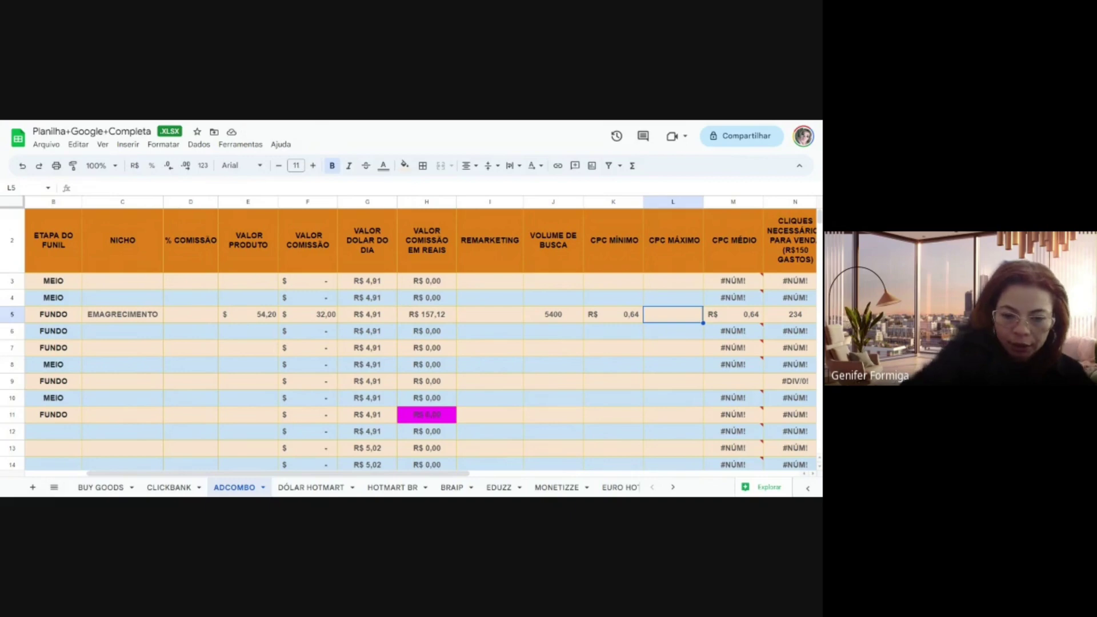
text(2,70)
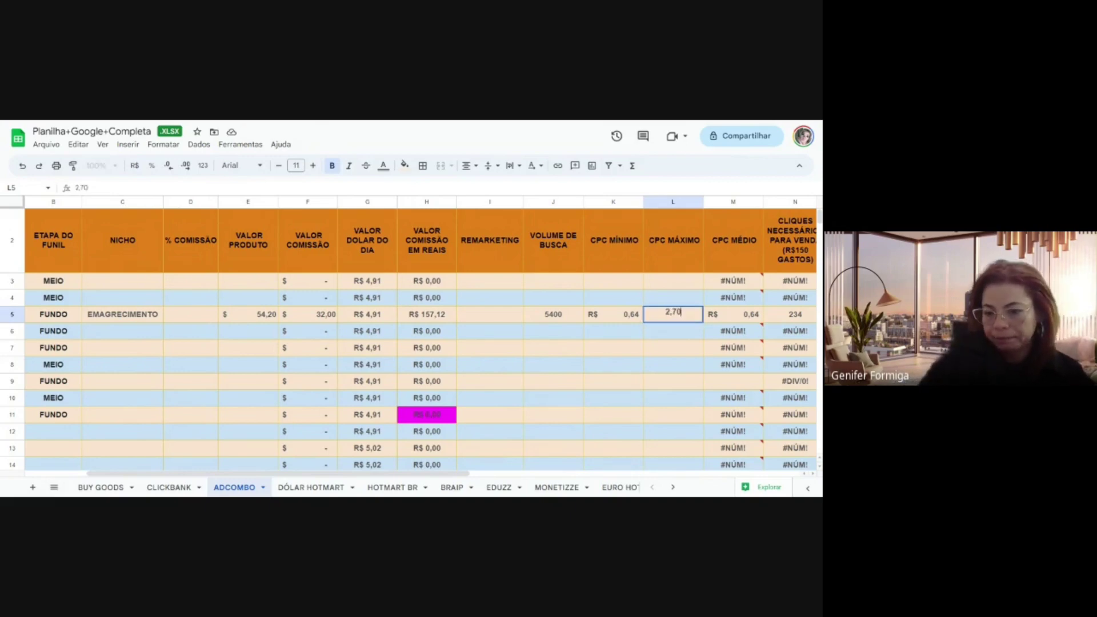
key(Return)
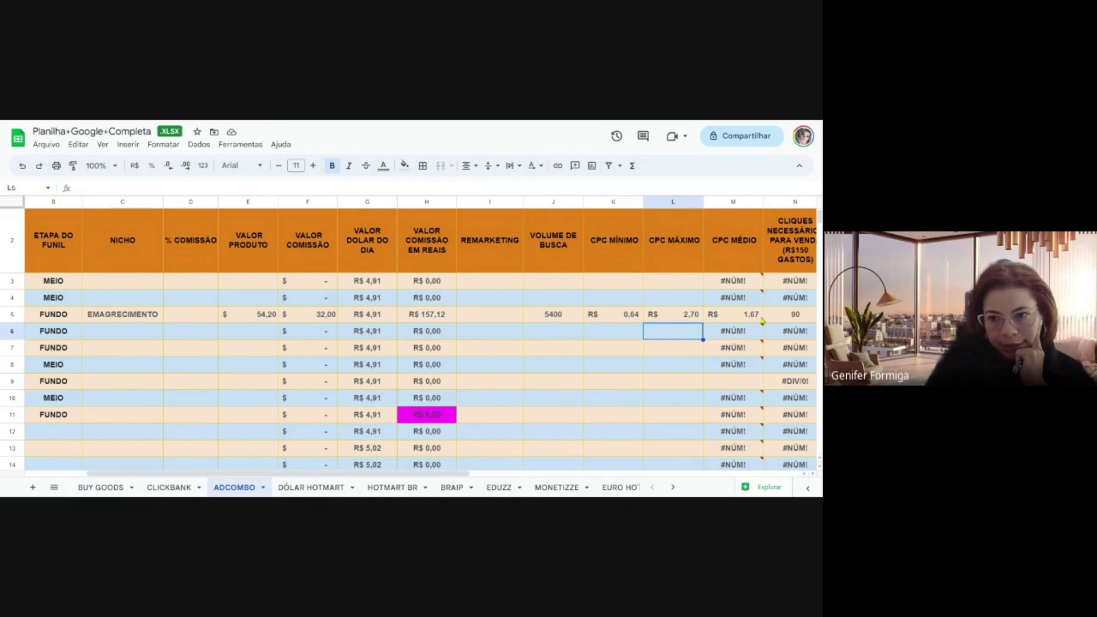
Examine the average CPC, the clicks needed per sale and the cost of 100 clicks for Matcha Slim in row 5
click(812, 474)
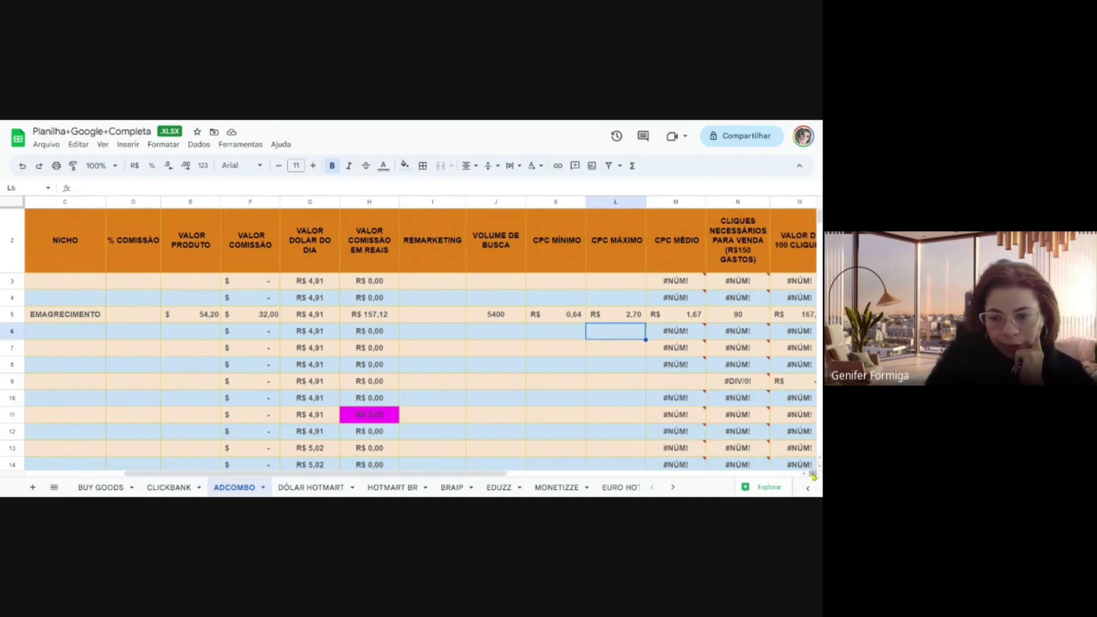
click(812, 475)
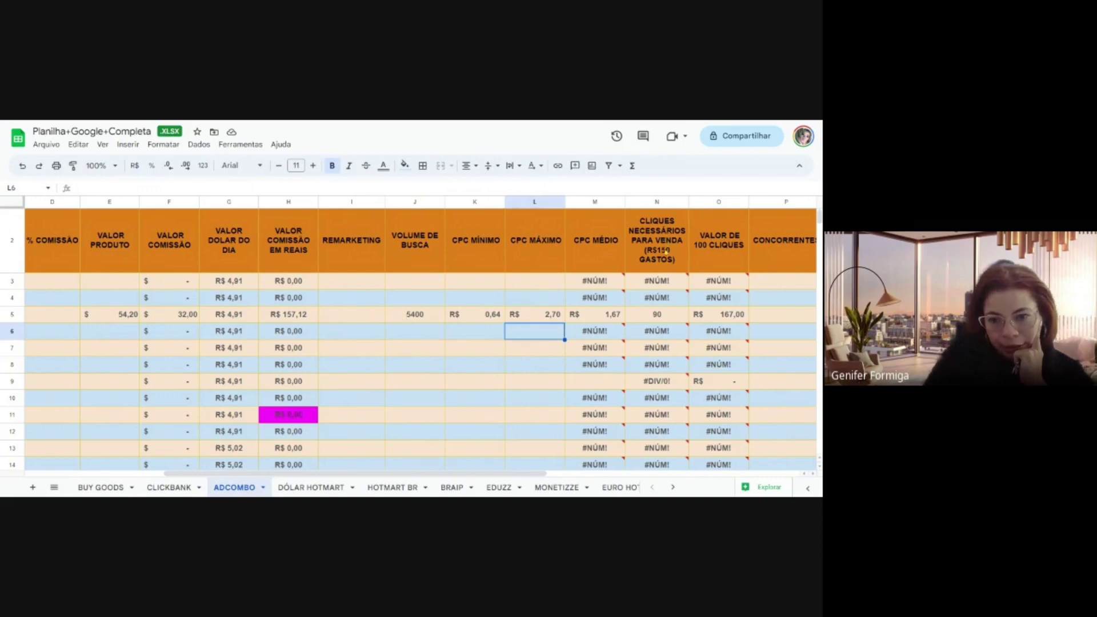
click(649, 316)
drag(758, 201, 754, 202)
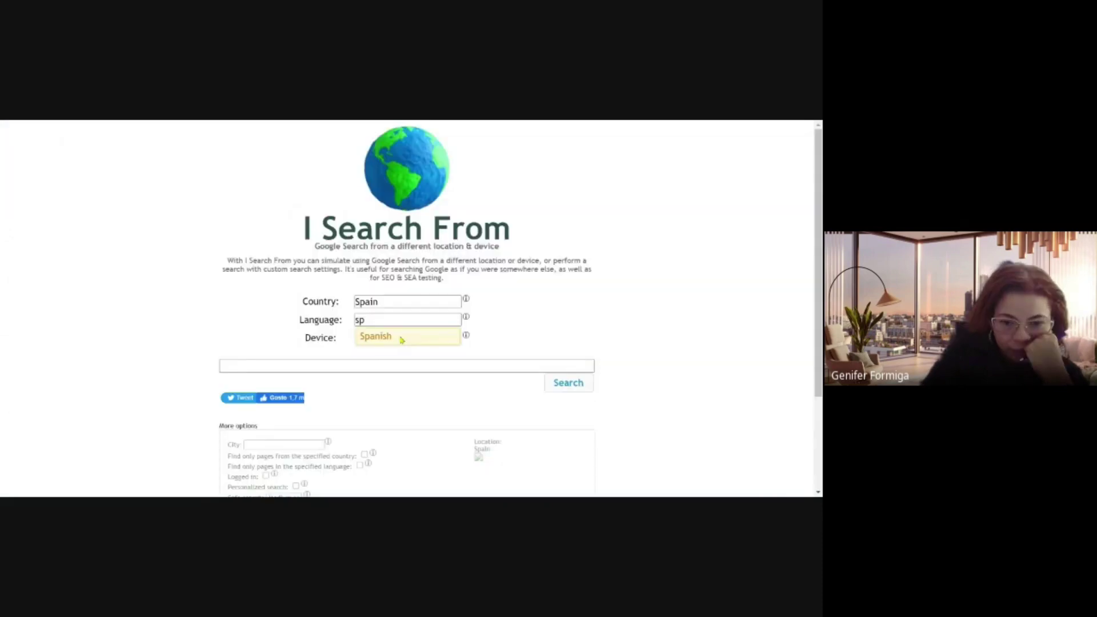
Switch to the I Search From site and set the simulated search's country to Spain and language to Spanish
click(402, 339)
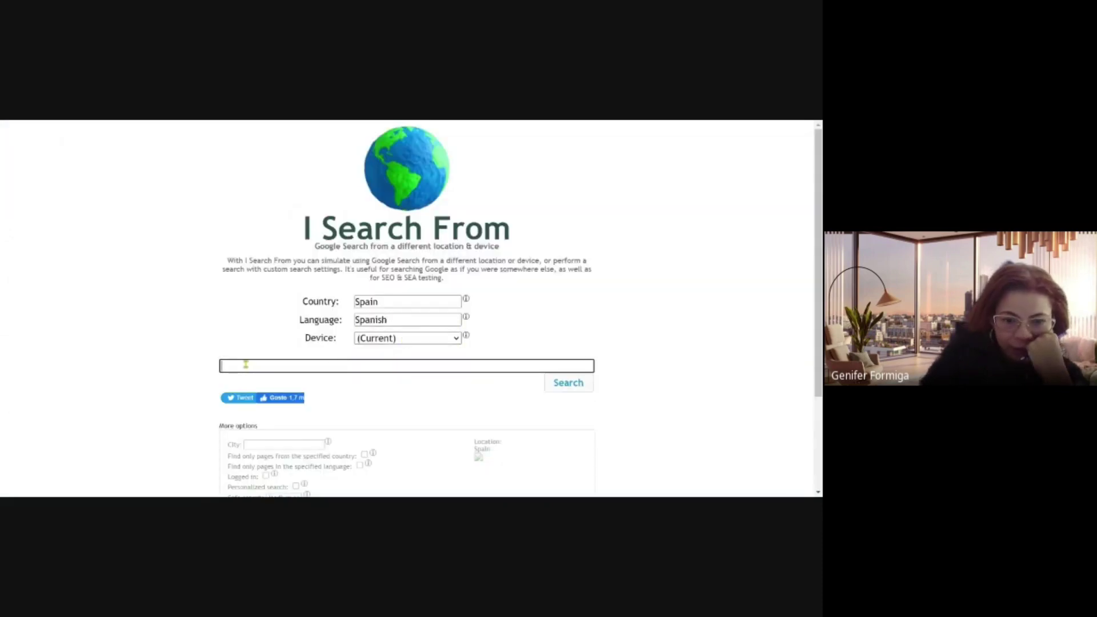
text(https://pt.vpnmentor.com/tools/search-from/)
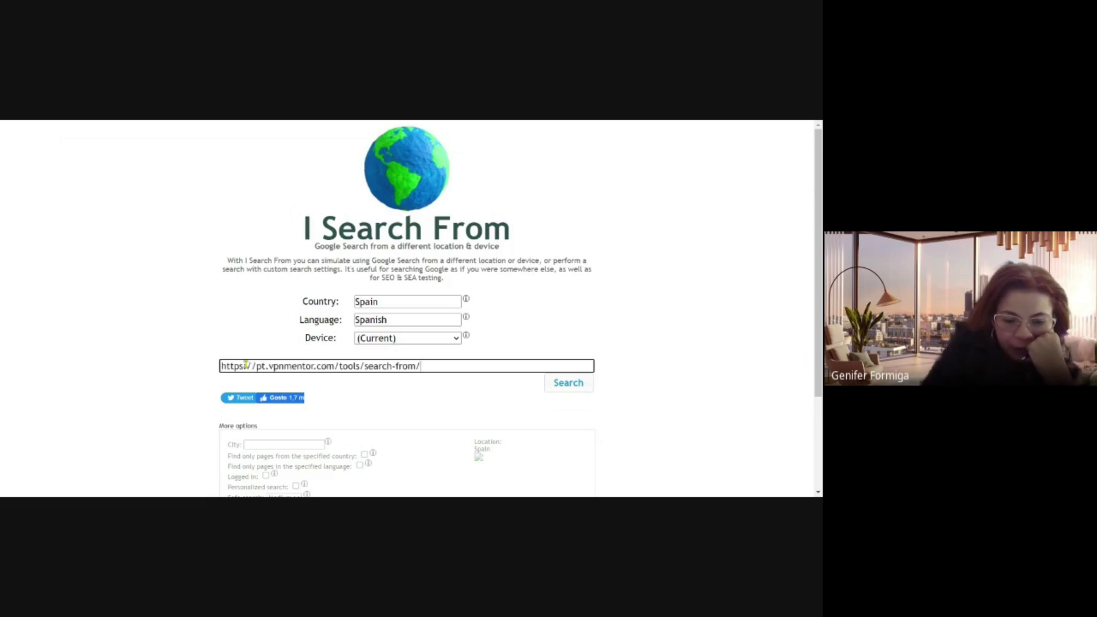
key(ctrl+z)
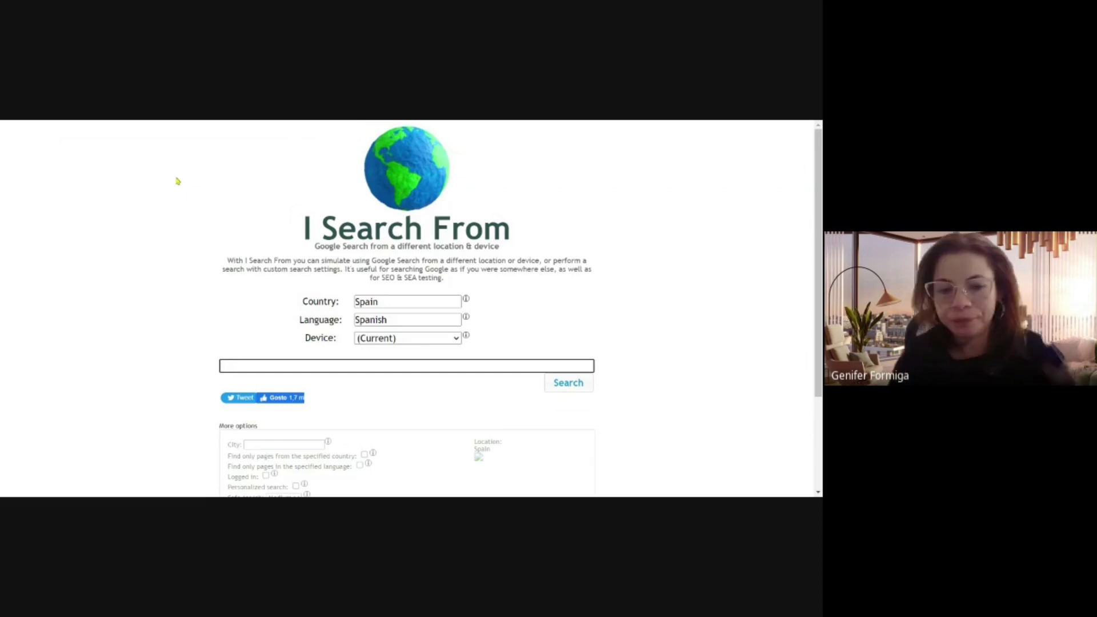
Run a simulated Google search for matcha slim from Spain
text(ma)
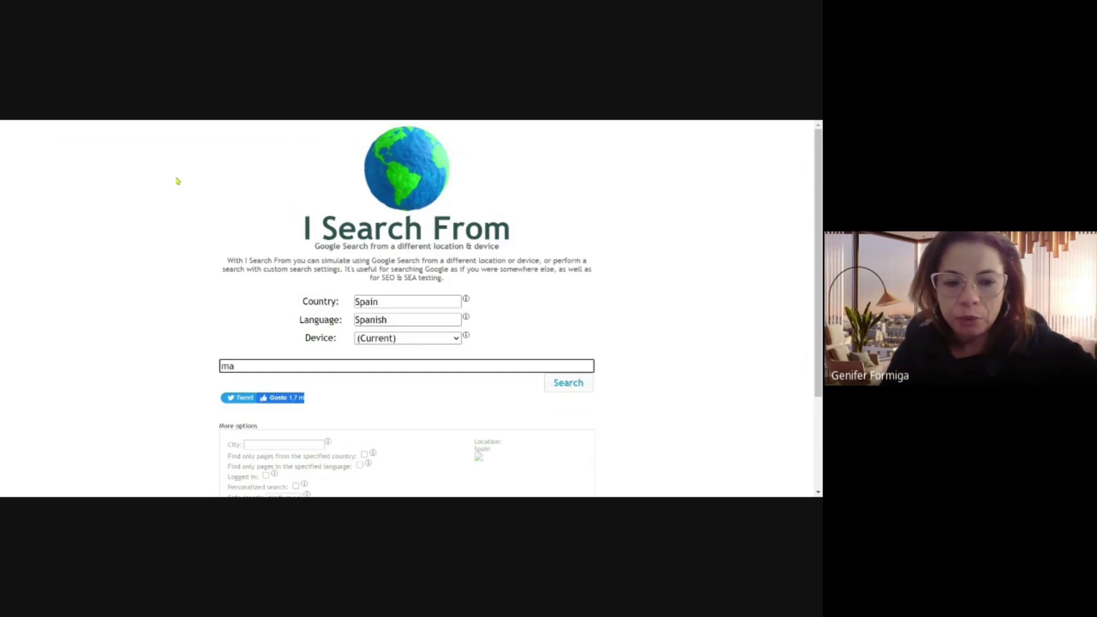
text(t)
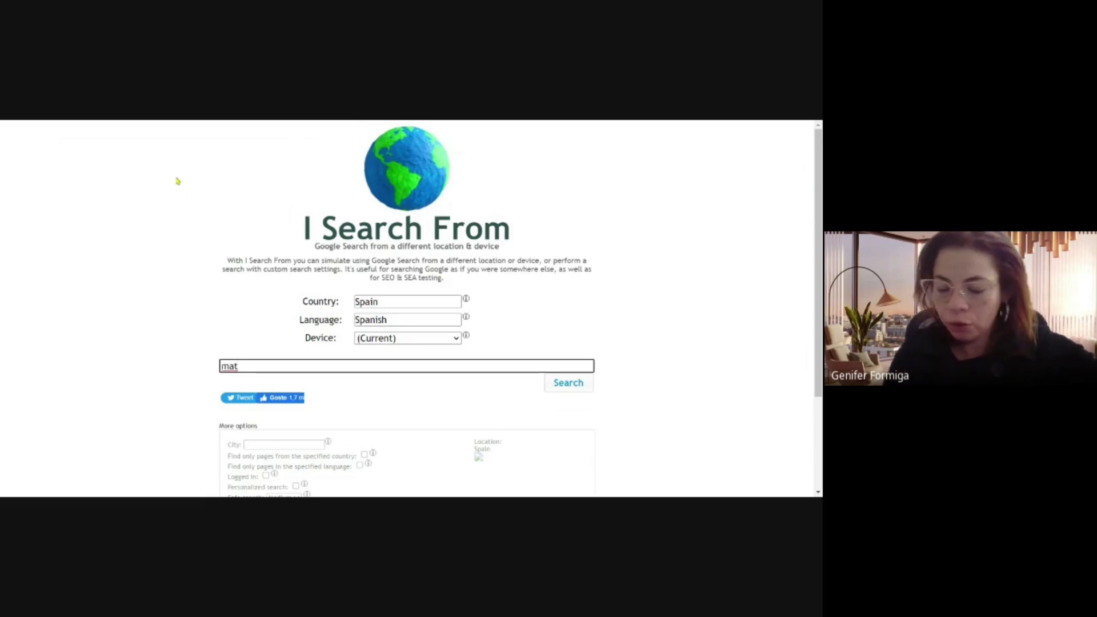
text(cha)
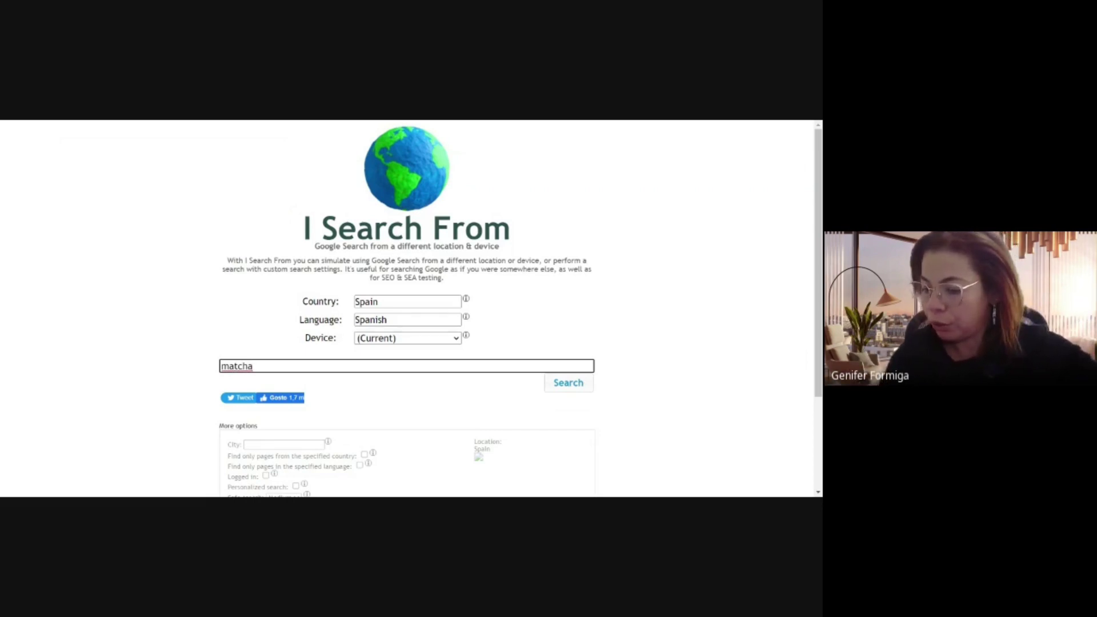
text(sl)
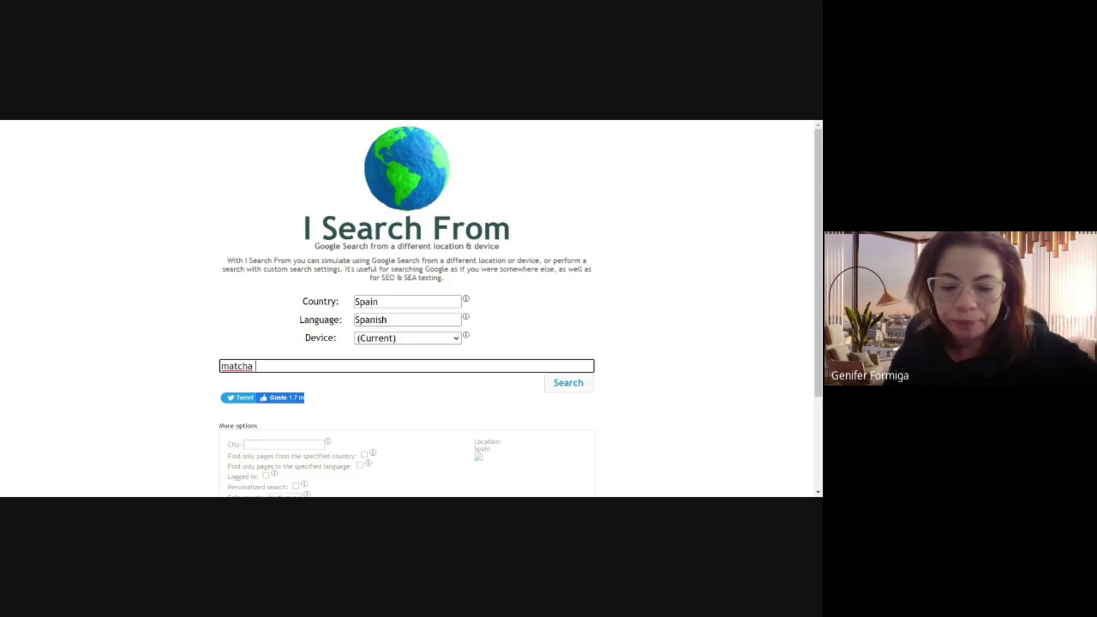
text(im)
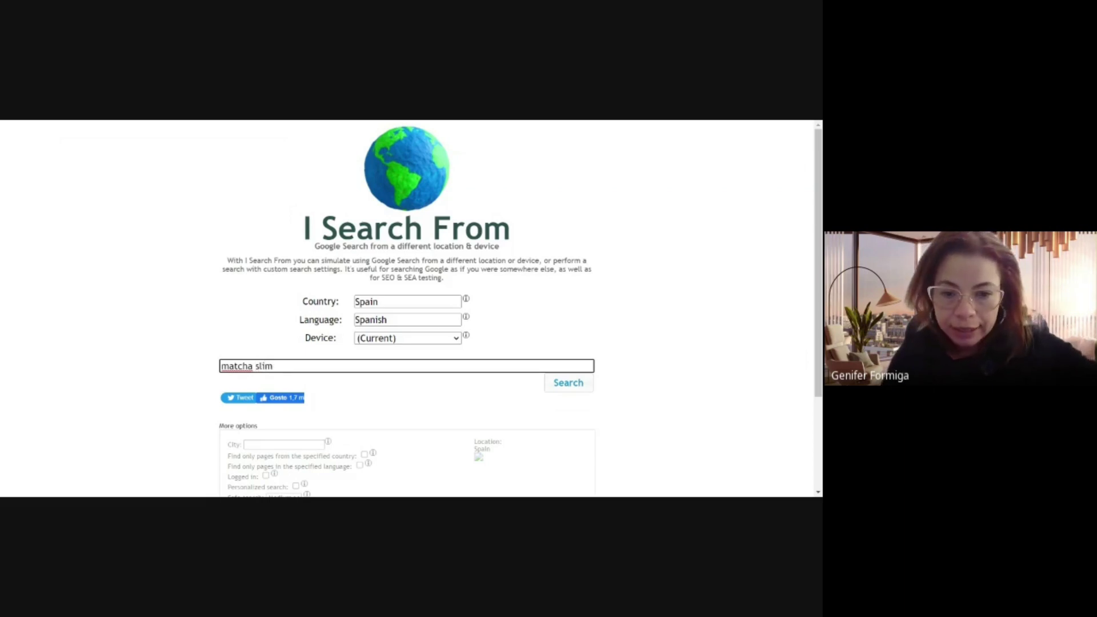
click(565, 388)
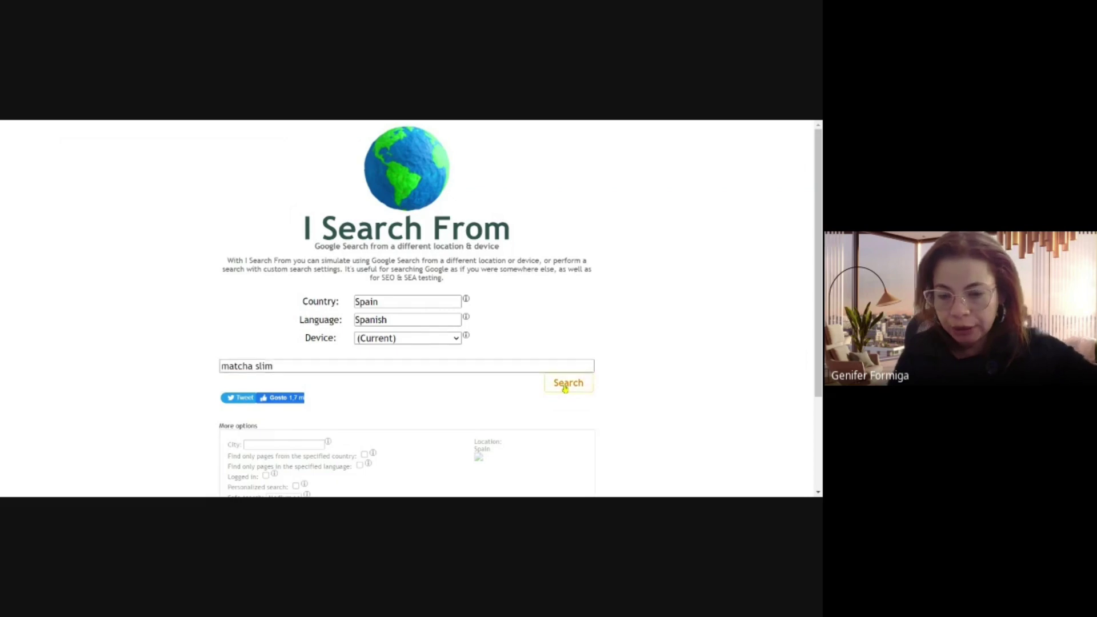